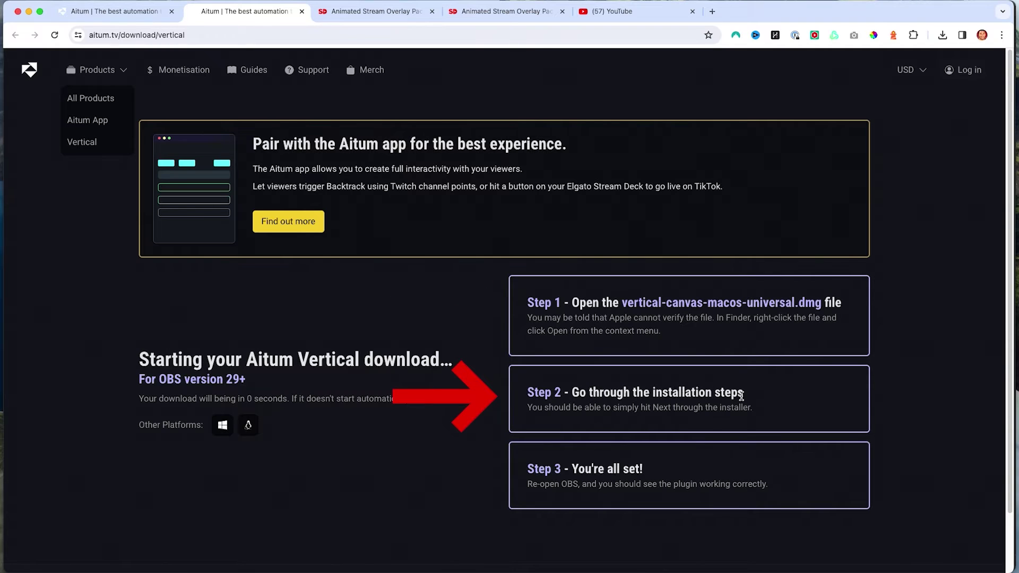
# - Close the products list and review the Vertical page's macOS .dmg download and Steps 1–3
pyautogui.click(526, 484)
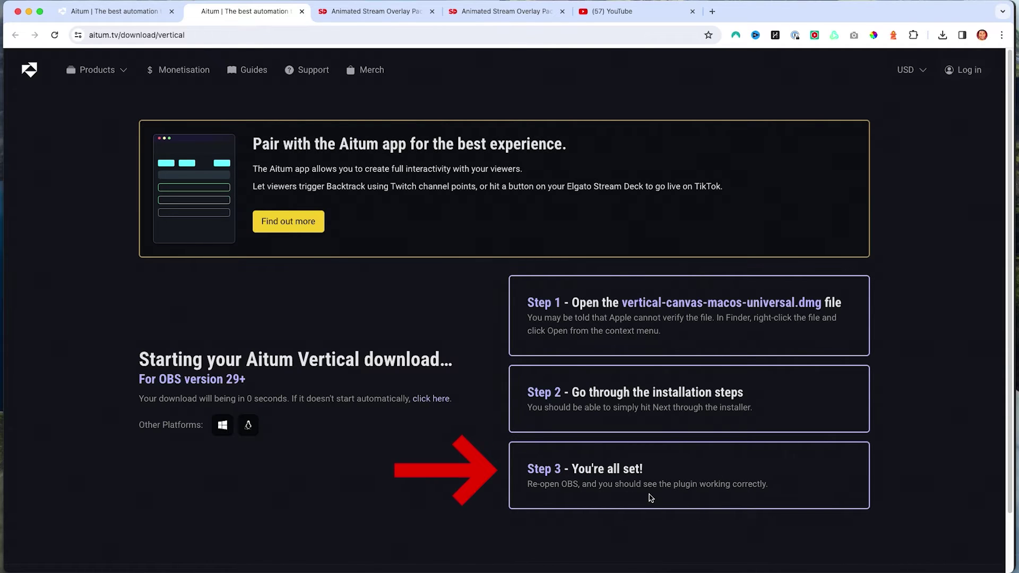
pyautogui.moveTo(678, 569)
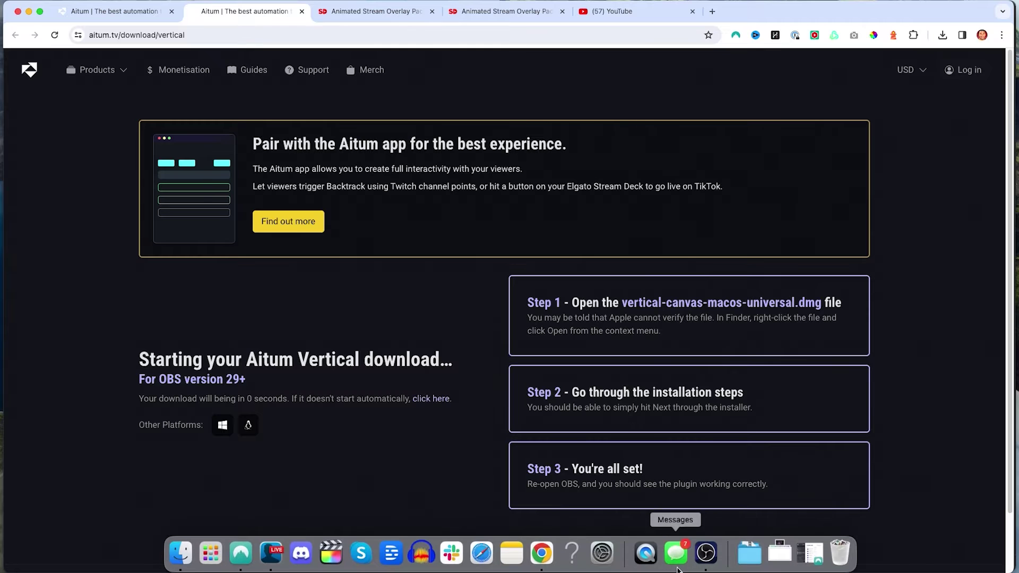
pyautogui.click(705, 553)
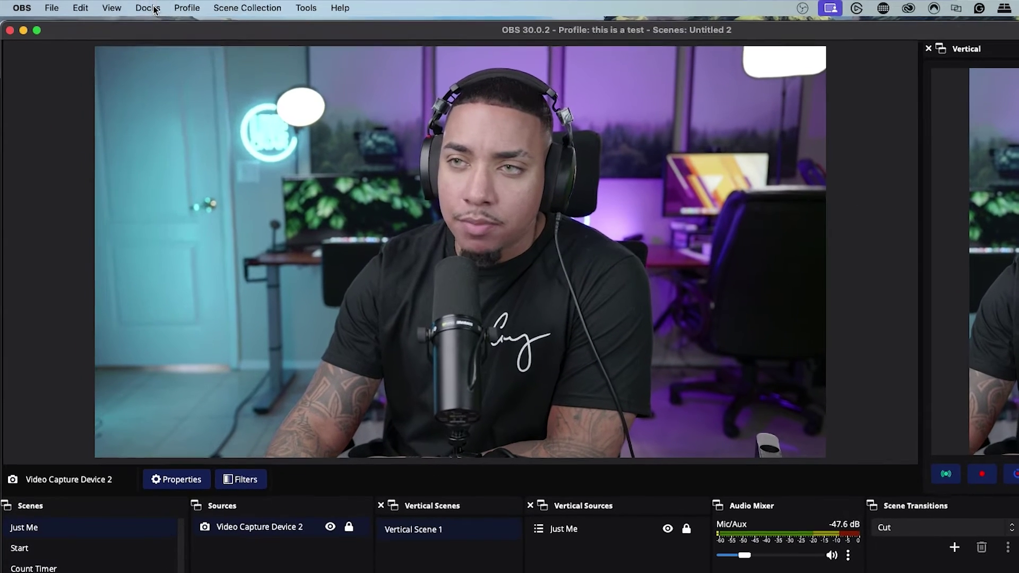
pyautogui.click(154, 10)
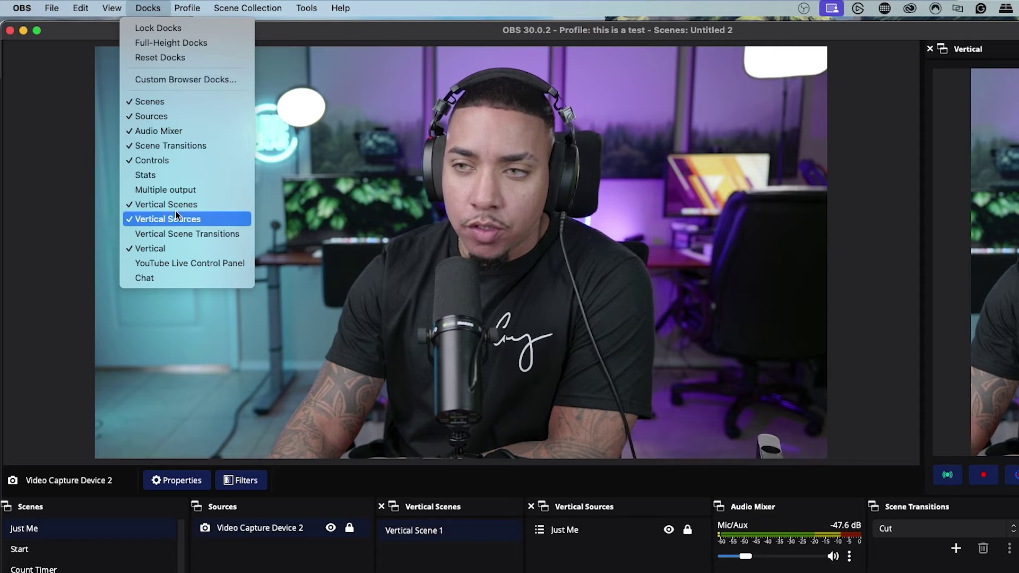
pyautogui.click(57, 210)
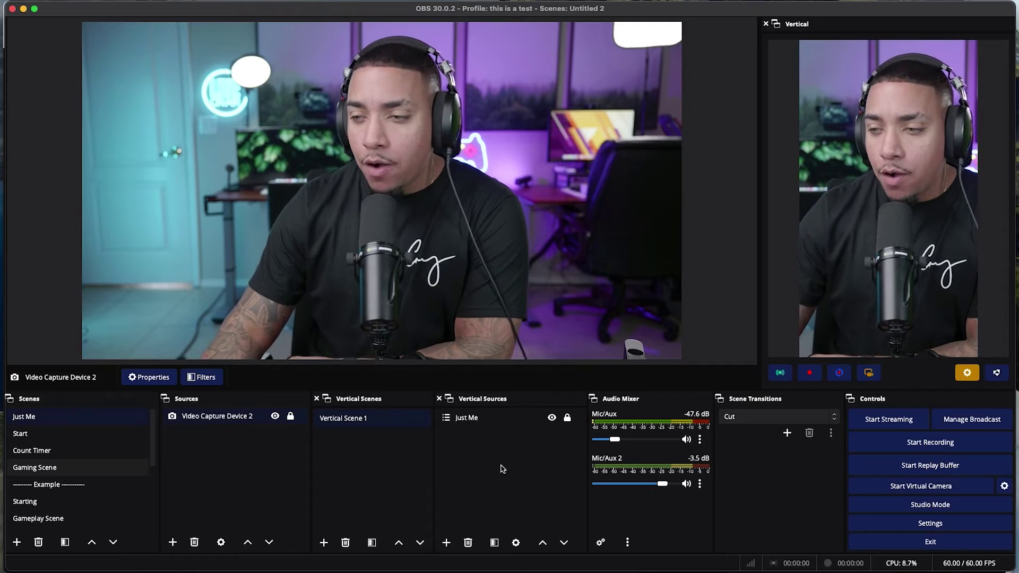
pyautogui.click(542, 555)
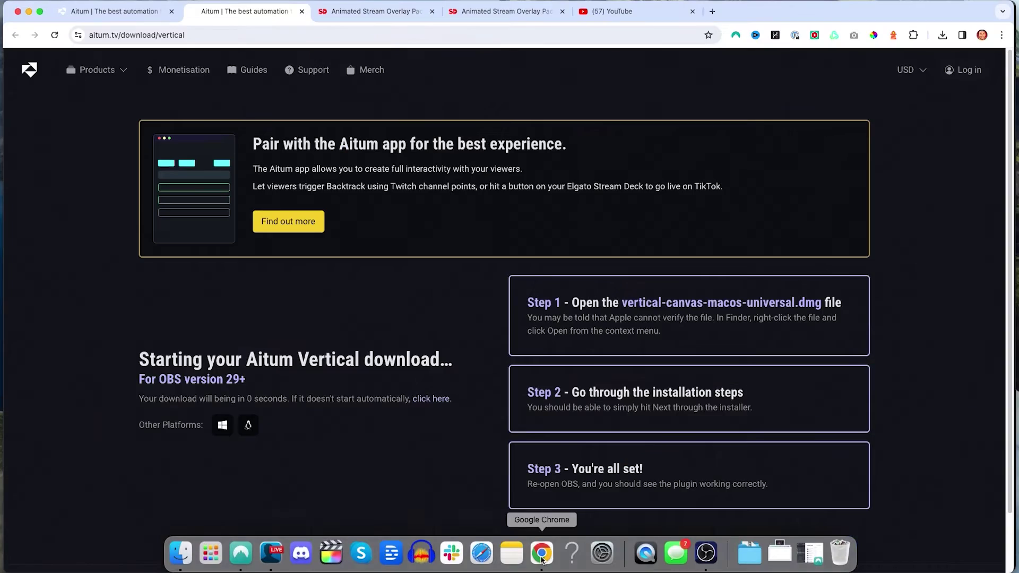
# - Open the Royale overlay package page in the Stream Designz collection
pyautogui.click(366, 12)
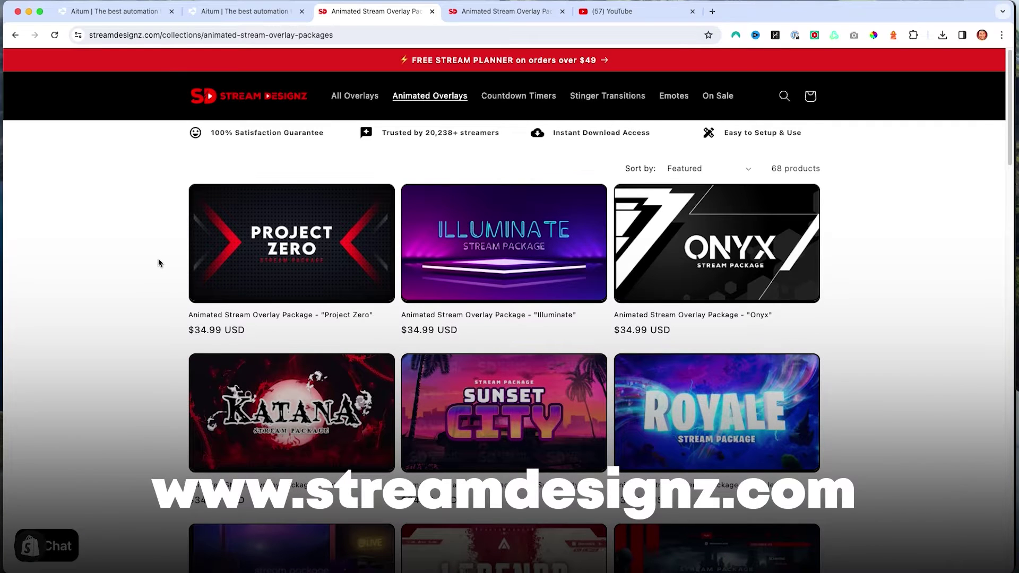
pyautogui.scroll(-1, 499, 287)
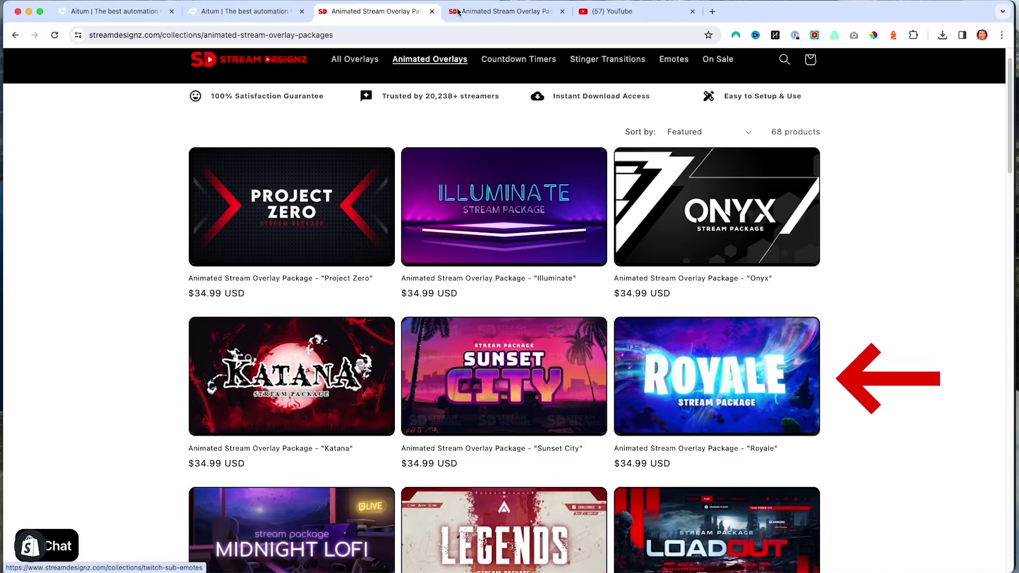
pyautogui.click(511, 14)
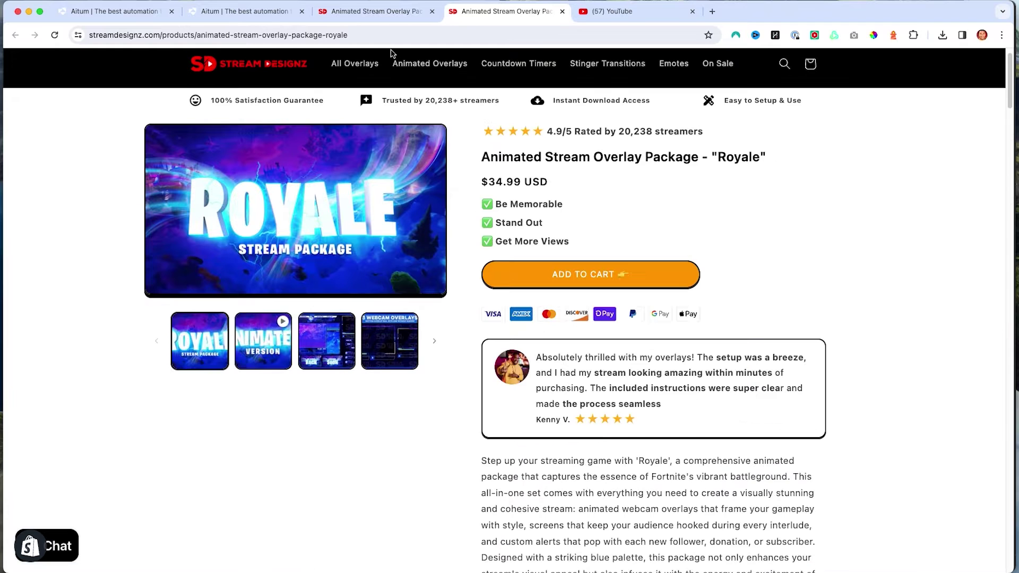
# - Play the Royale animated preview fullscreen, exit it with Esc, and return to OBS
pyautogui.click(269, 345)
pyautogui.click(407, 269)
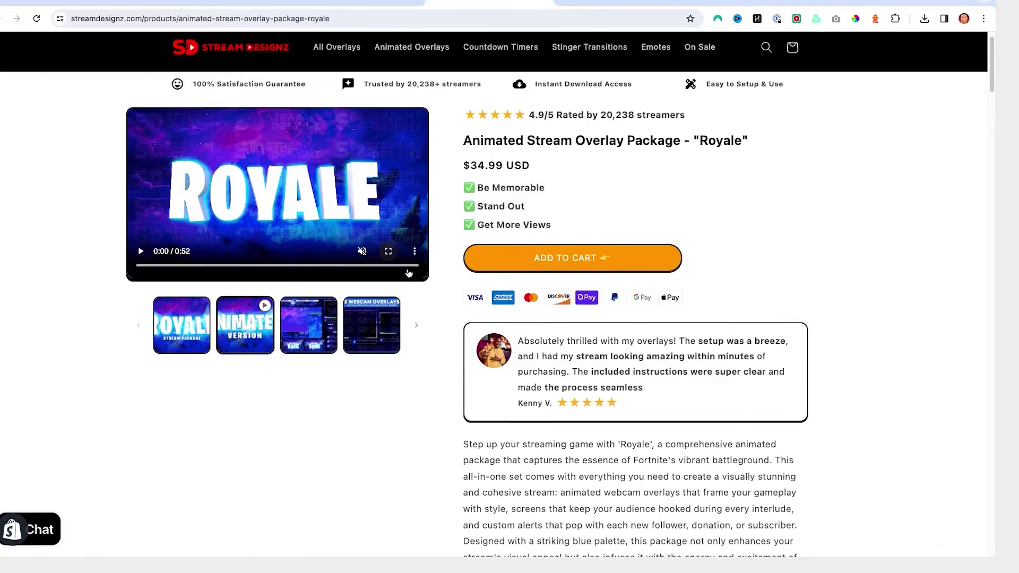
pyautogui.click(12, 544)
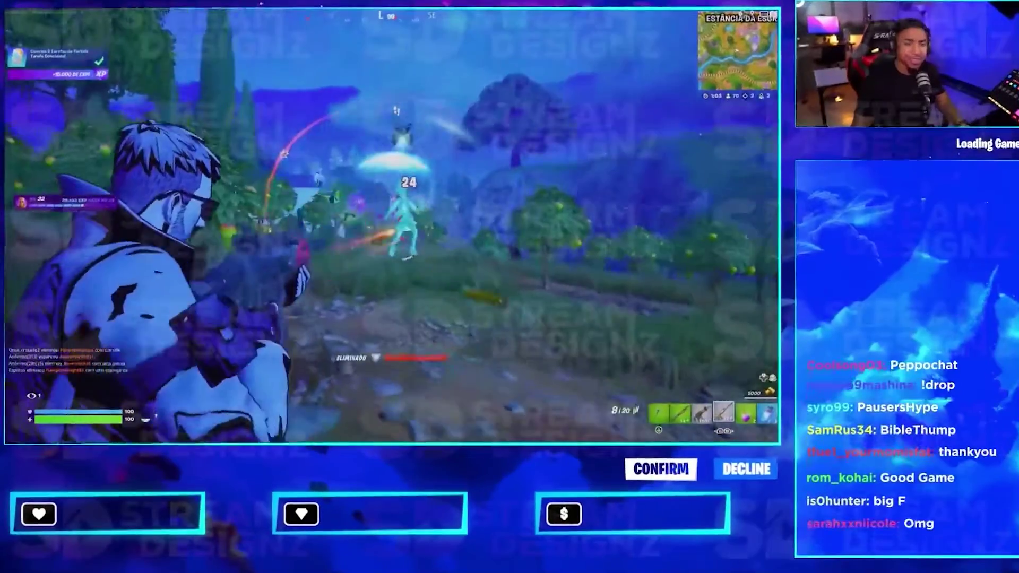
pyautogui.moveTo(807, 382)
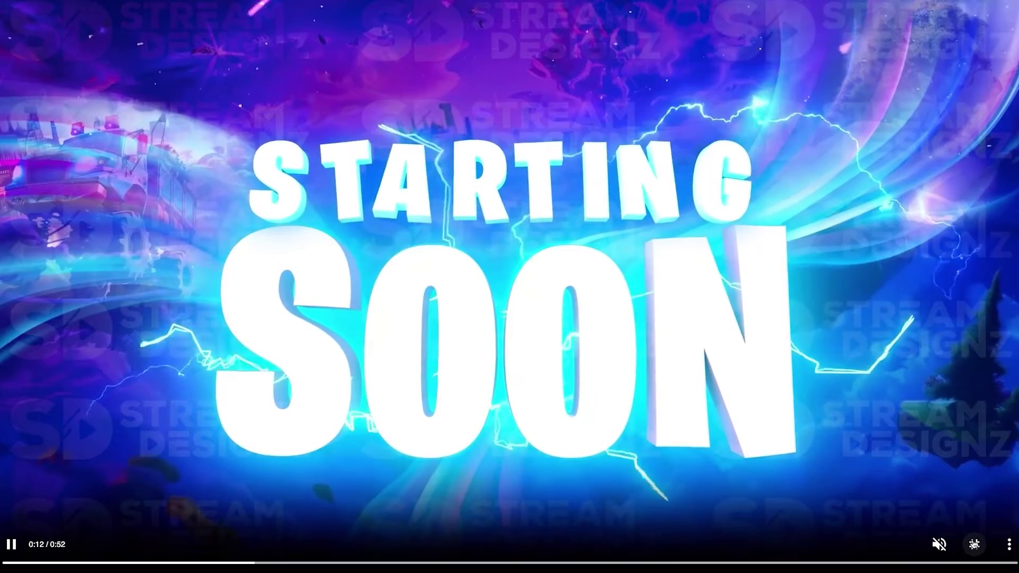
pyautogui.press('Escape')
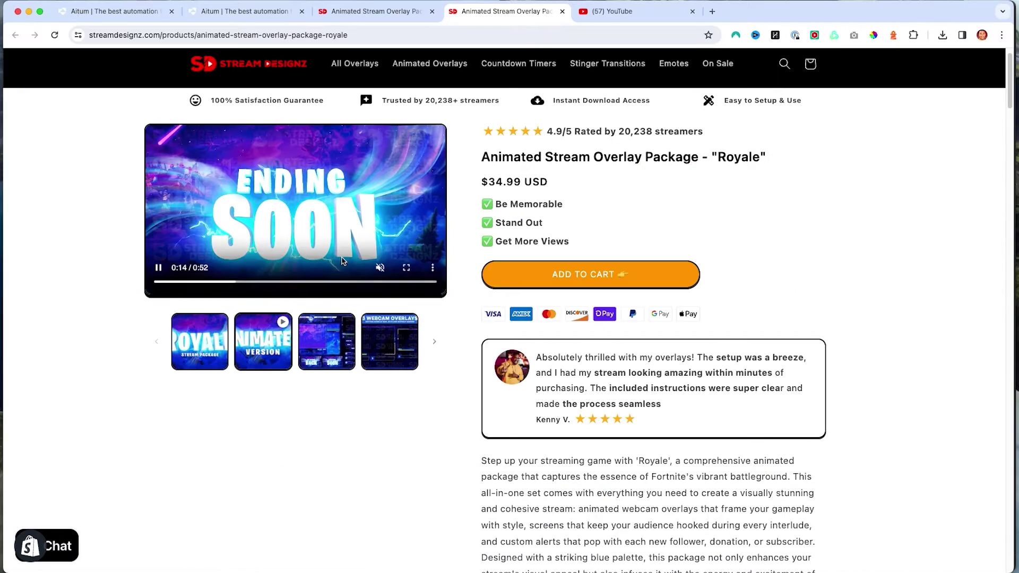
pyautogui.click(706, 553)
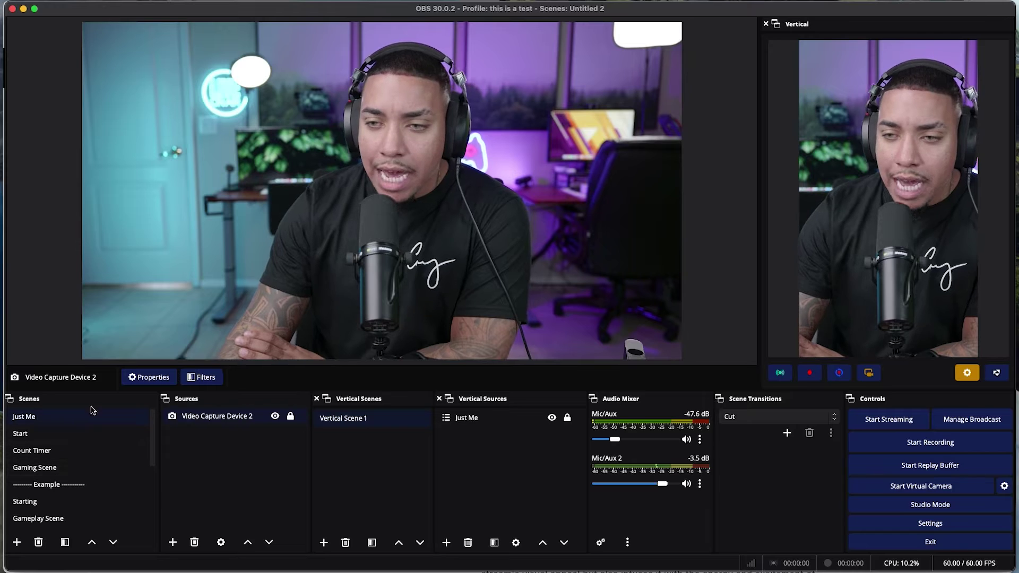
# - In the Start scene, add a Media Source keeping the default name 'Media Source 2'
pyautogui.click(69, 435)
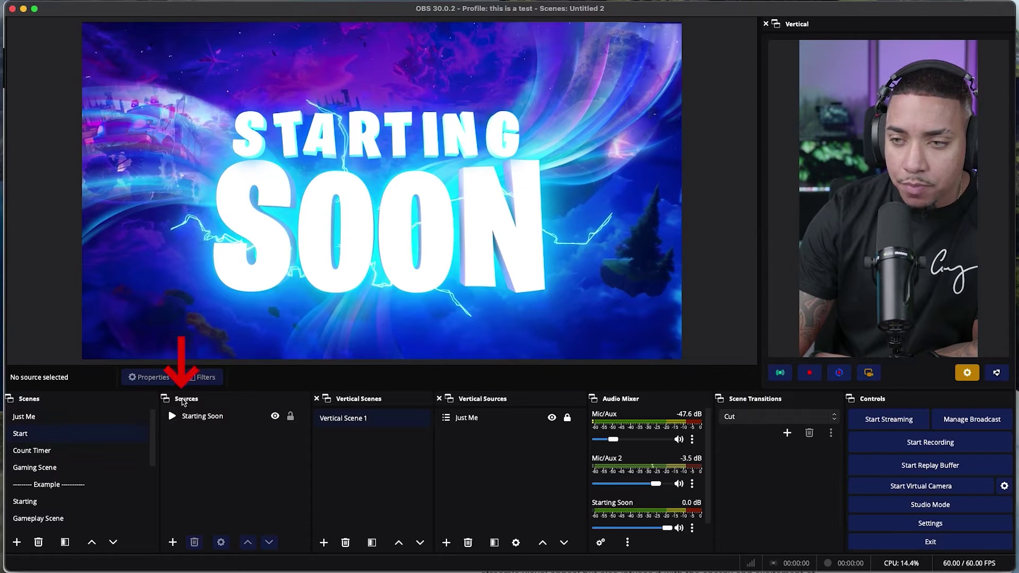
pyautogui.click(171, 542)
pyautogui.click(217, 427)
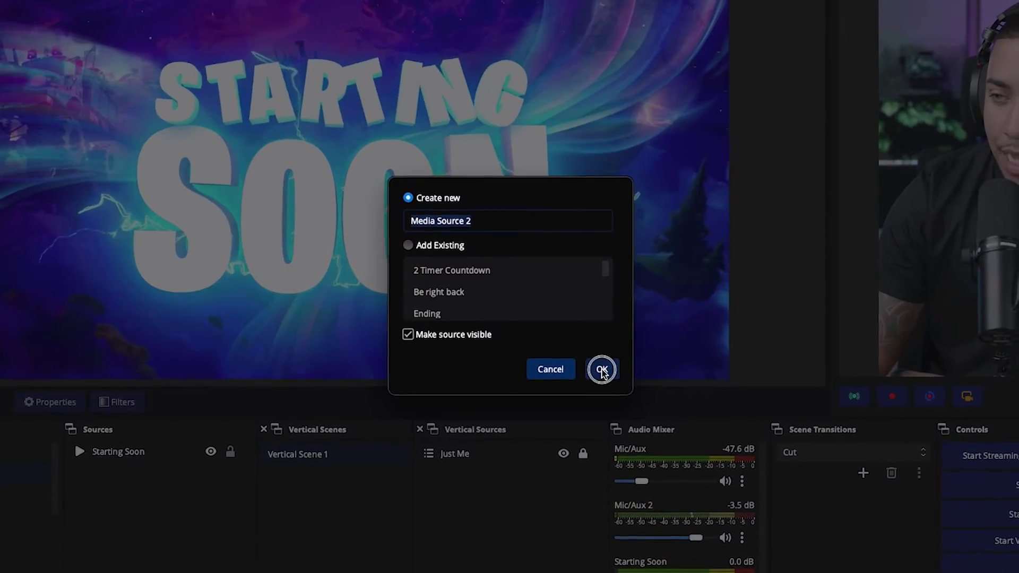
pyautogui.click(582, 342)
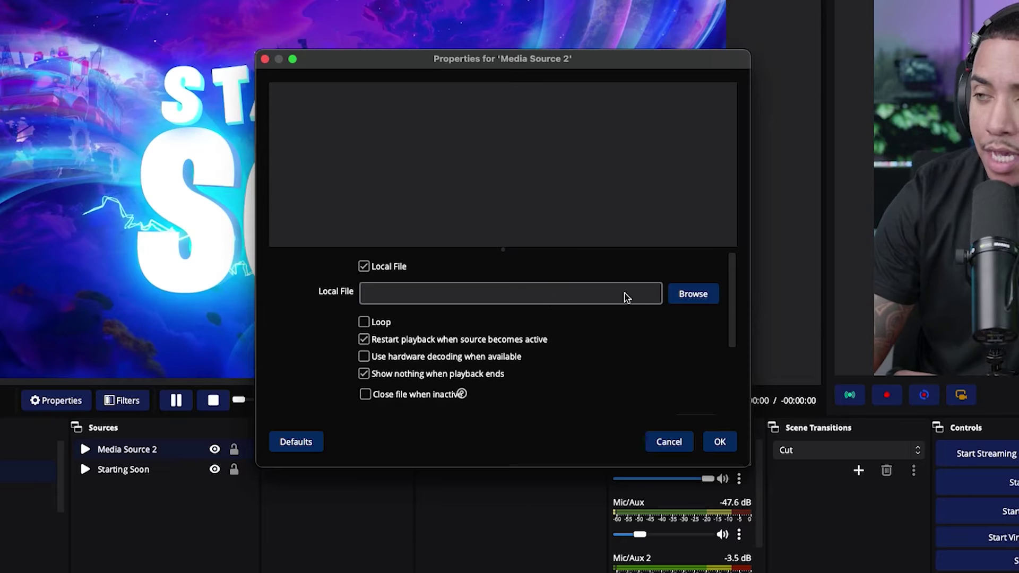
# - Load Royale's Overlay Screens/Starting Soon.mp4 into Media Source 2 with Loop on, and hide the old Starting Soon
pyautogui.click(680, 295)
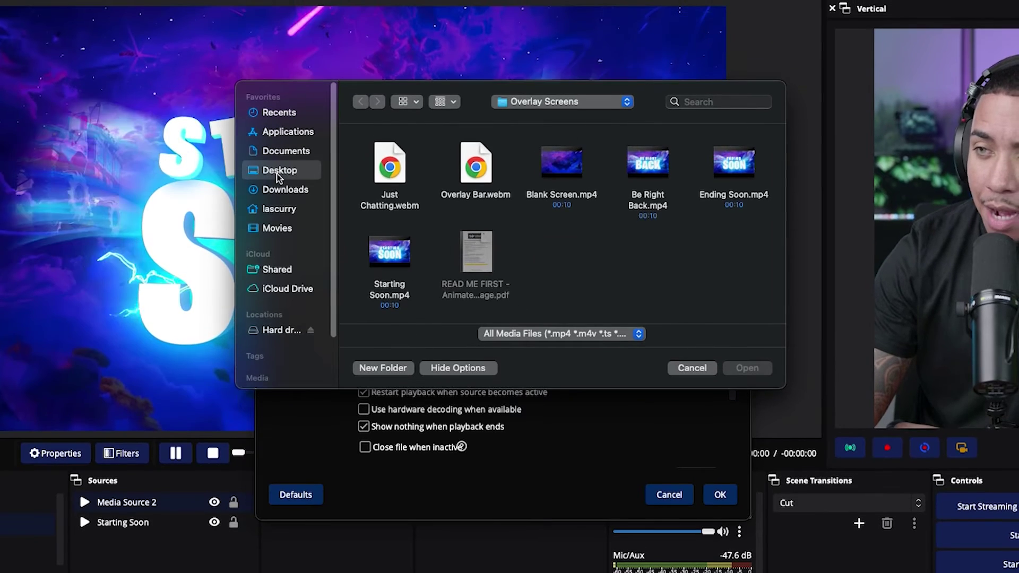
pyautogui.click(277, 172)
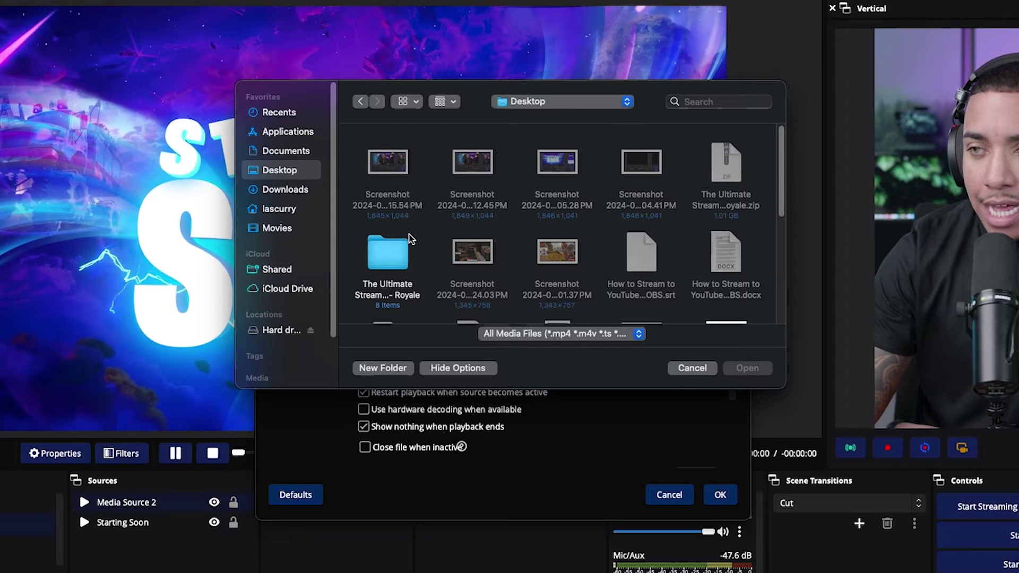
pyautogui.doubleClick(386, 255)
pyautogui.click(394, 180)
pyautogui.doubleClick(394, 180)
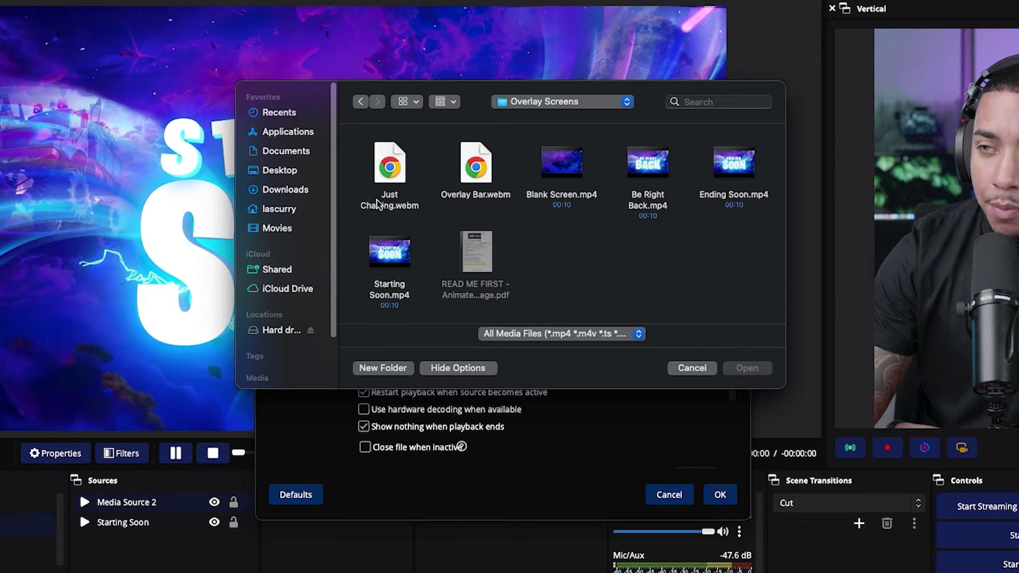
pyautogui.click(388, 292)
pyautogui.click(747, 367)
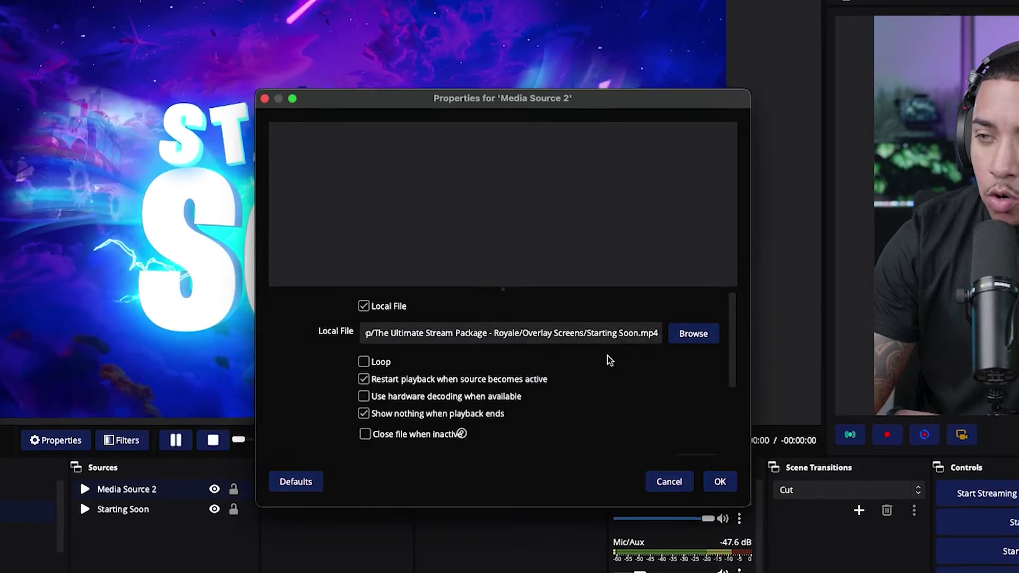
pyautogui.click(364, 376)
pyautogui.click(720, 496)
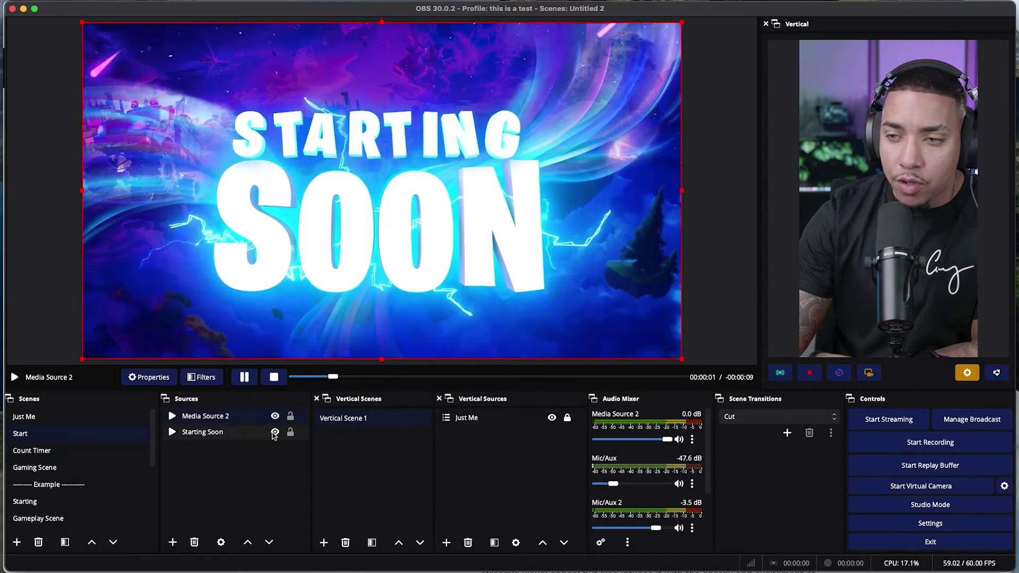
pyautogui.click(275, 433)
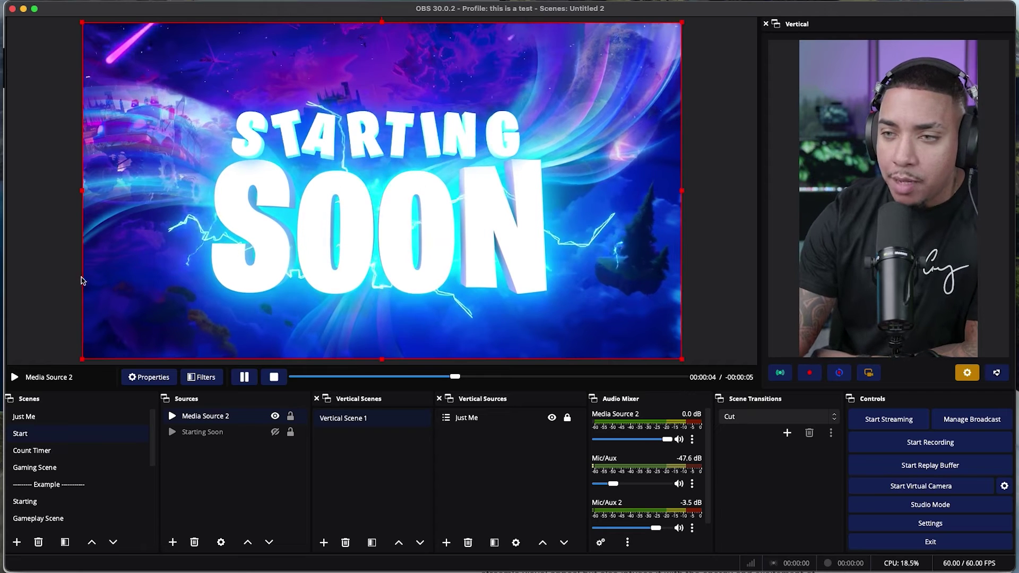
# - Create a new vertical scene named Starting2
pyautogui.click(62, 302)
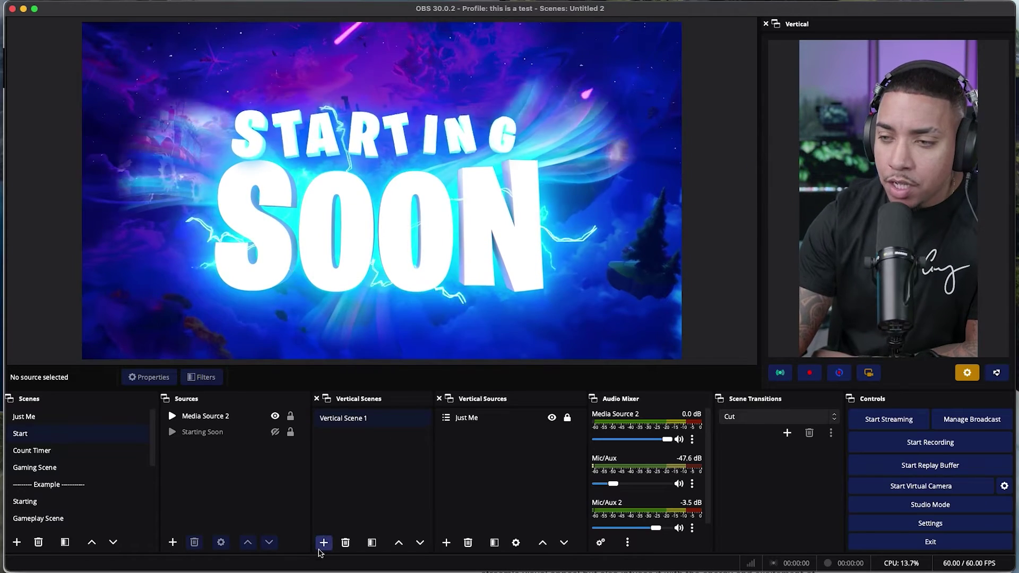
pyautogui.click(323, 542)
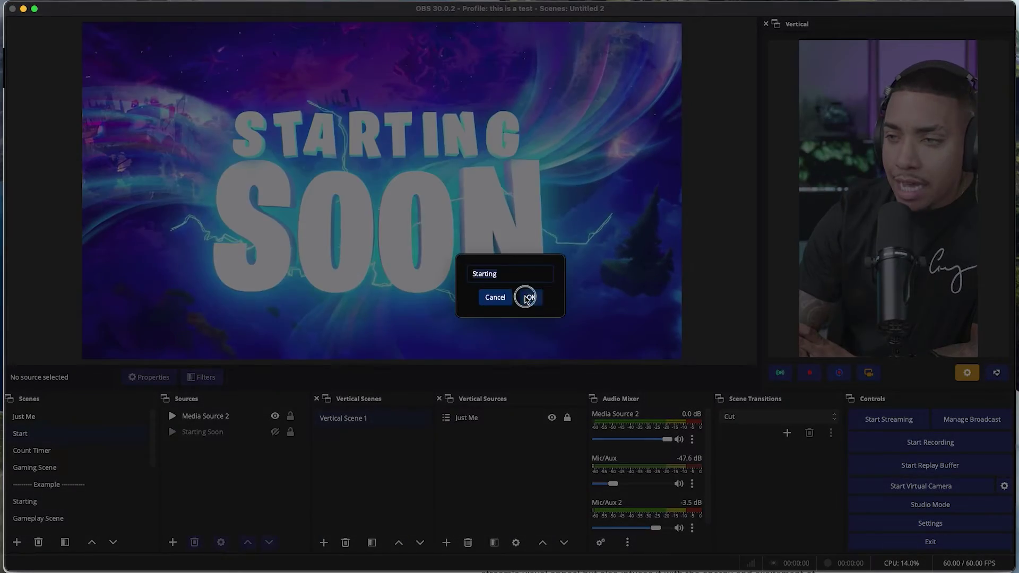
pyautogui.click(527, 296)
pyautogui.click(517, 276)
pyautogui.write('2')
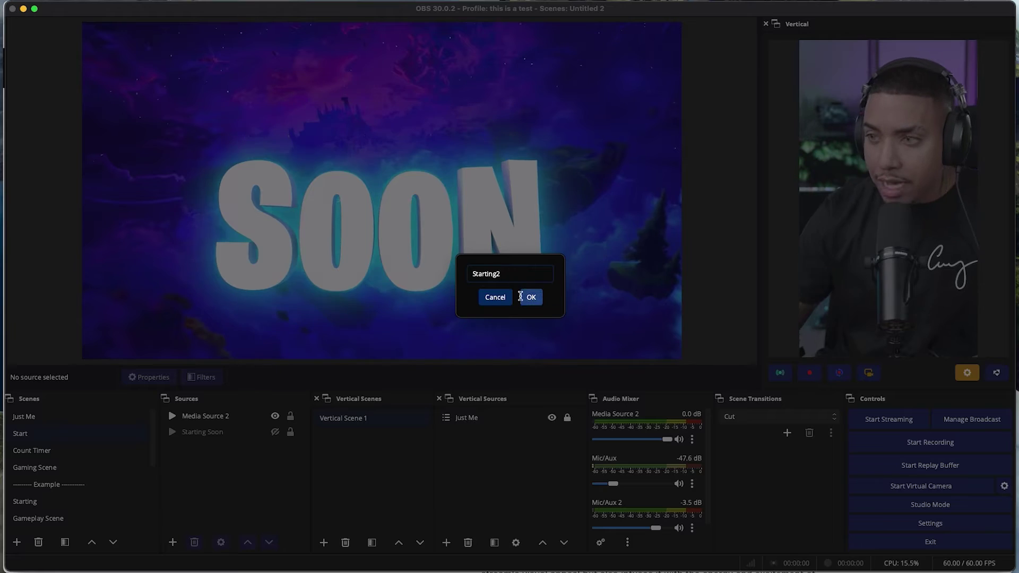
pyautogui.click(523, 297)
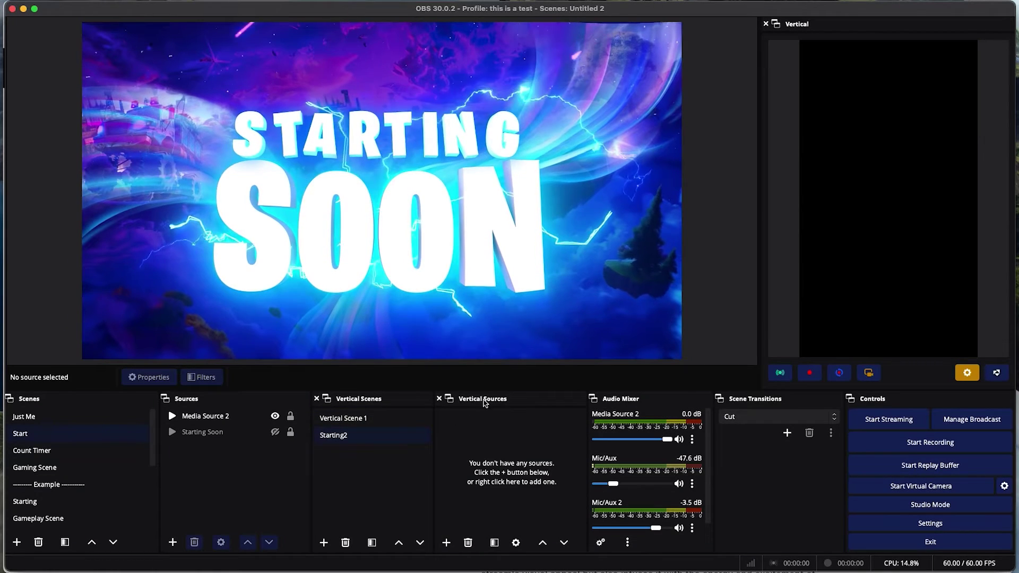
# - Add the Start scene to Starting2 and resize it across the bottom of the vertical canvas
pyautogui.click(448, 544)
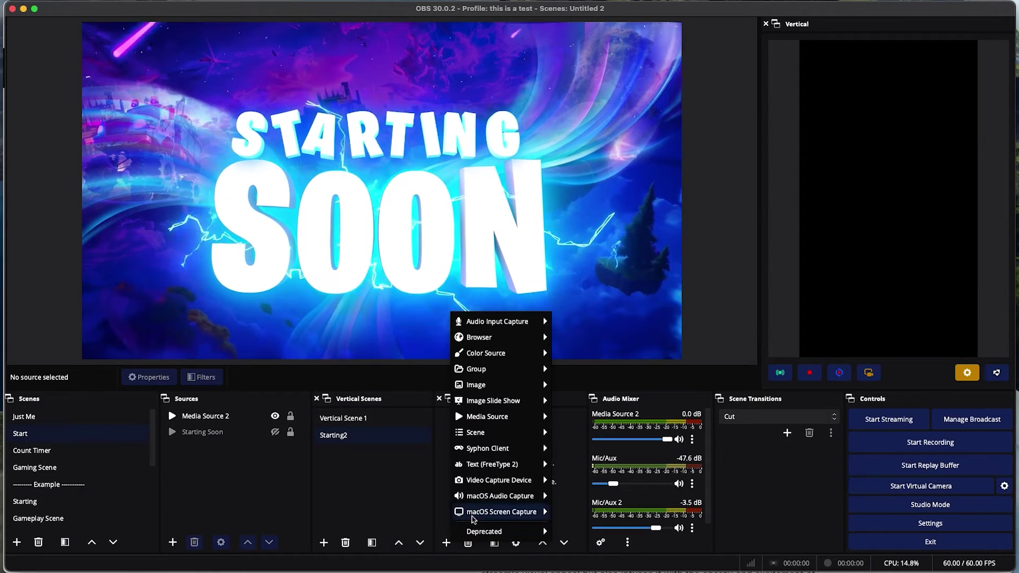
pyautogui.moveTo(489, 437)
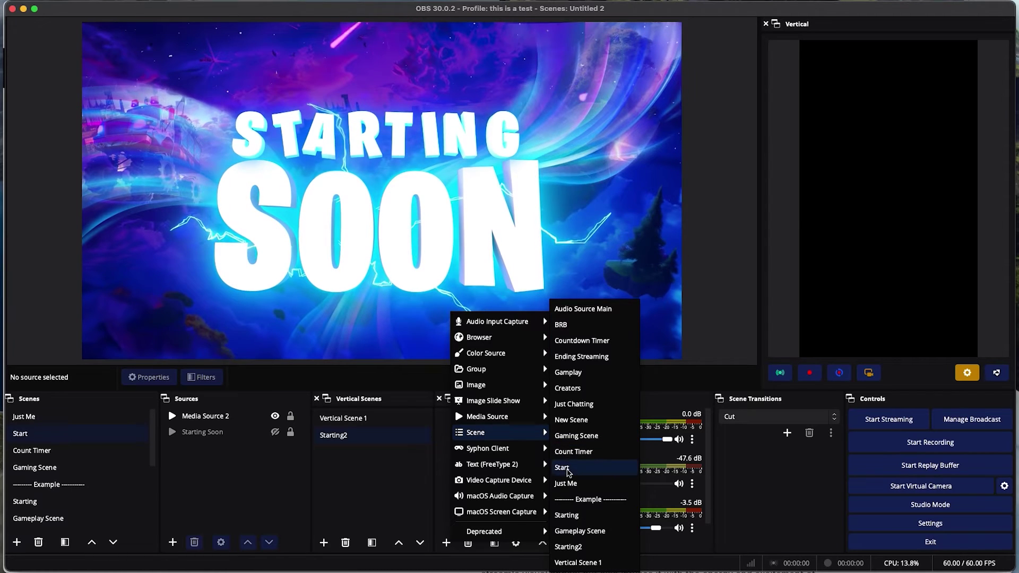
pyautogui.click(562, 468)
pyautogui.moveTo(945, 97); pyautogui.dragTo(891, 206)
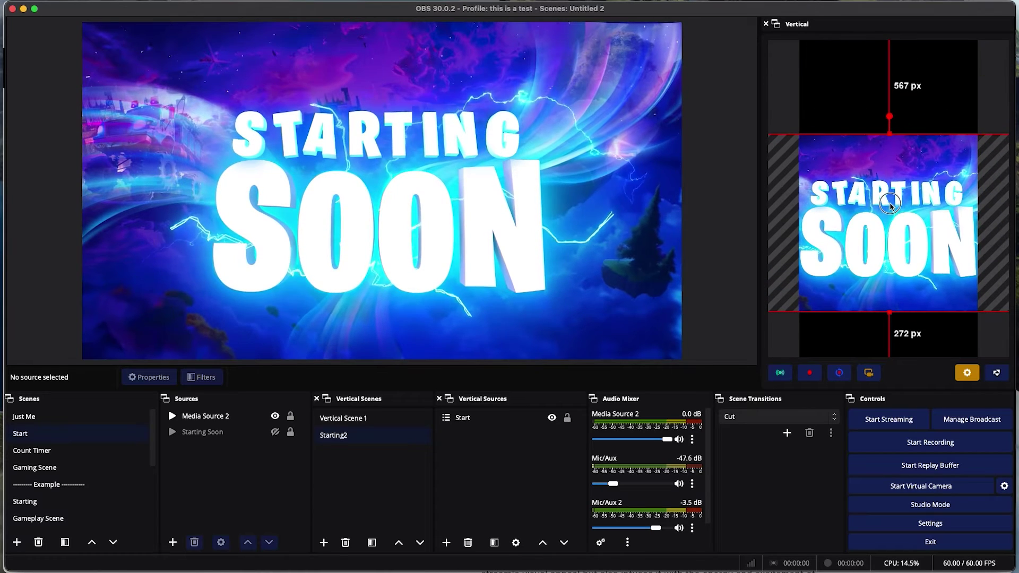
pyautogui.moveTo(846, 238); pyautogui.dragTo(885, 219)
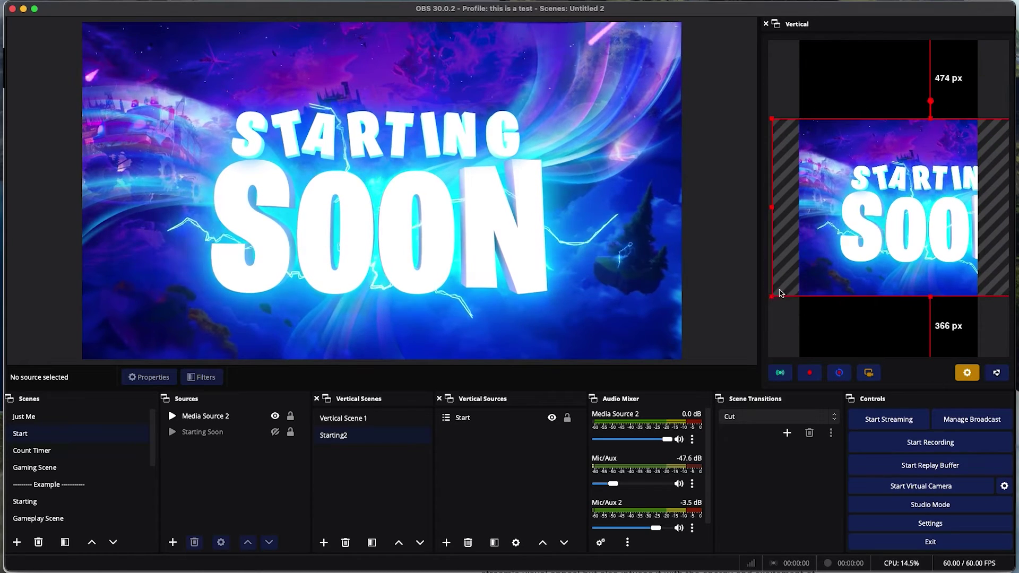
pyautogui.moveTo(773, 298); pyautogui.dragTo(836, 296)
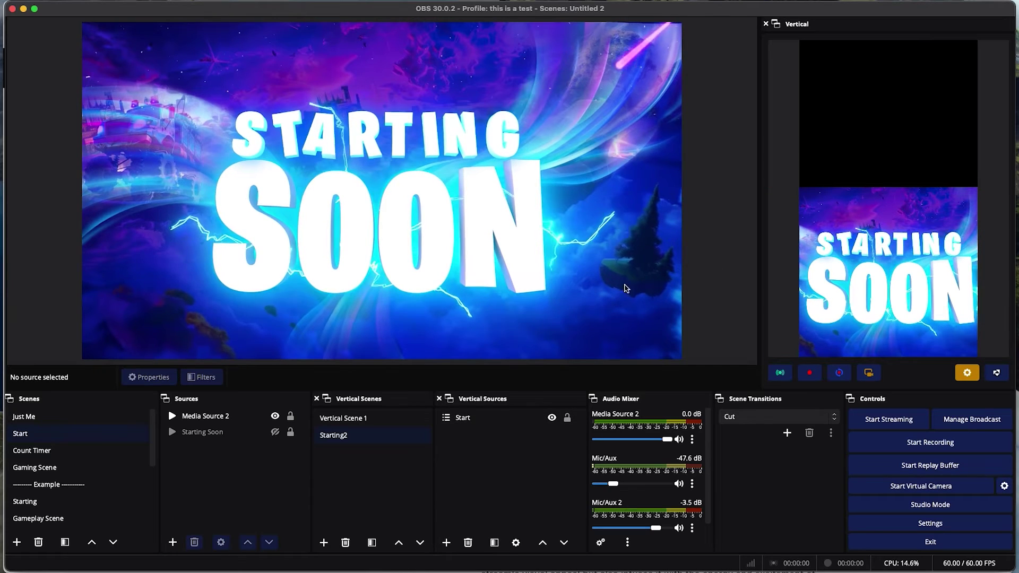
# - Add the Count Timer scene to Starting2 and enlarge it to fill the top half
pyautogui.click(32, 450)
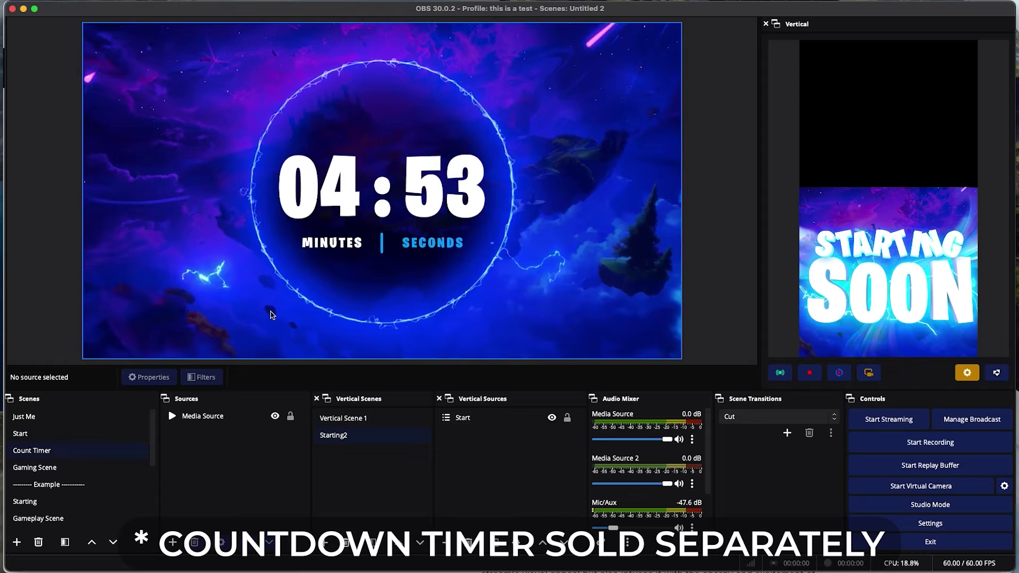
pyautogui.click(57, 439)
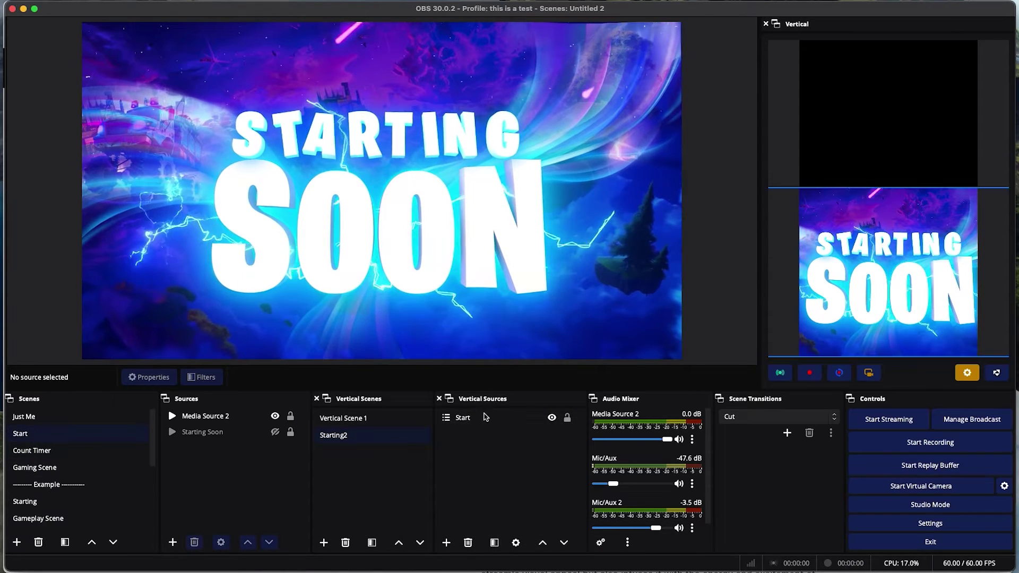
pyautogui.click(446, 543)
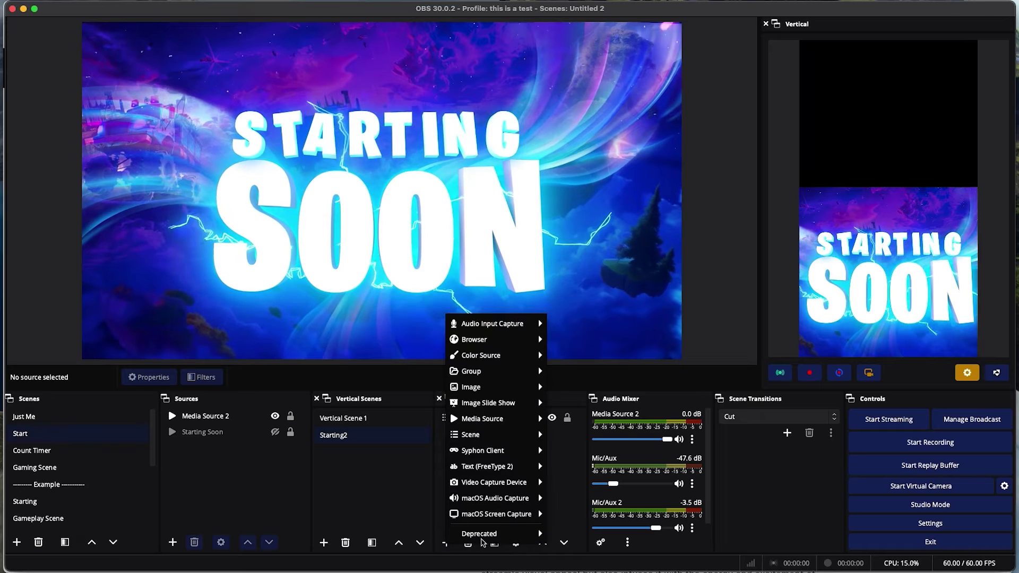
pyautogui.moveTo(509, 421)
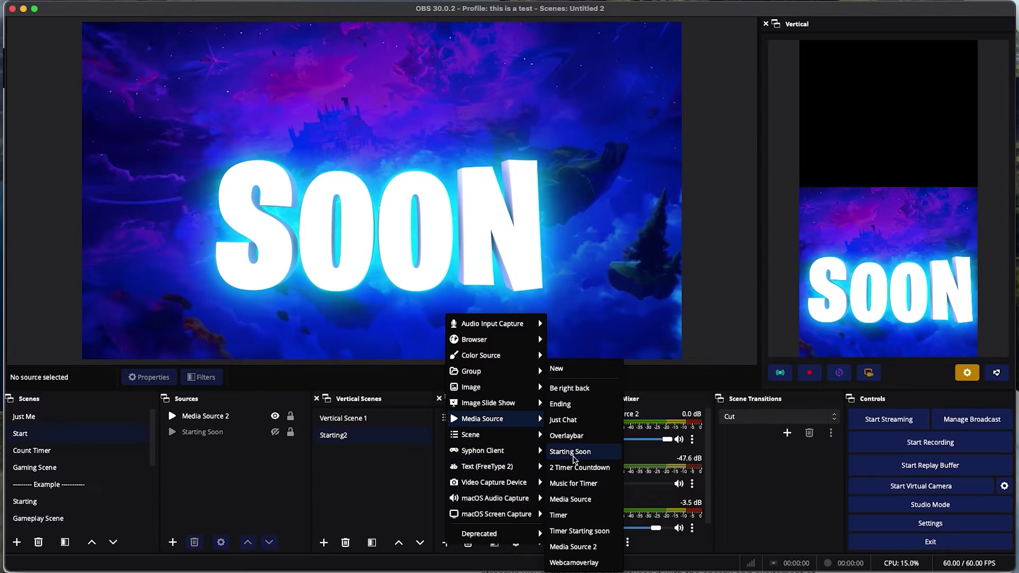
pyautogui.moveTo(489, 439)
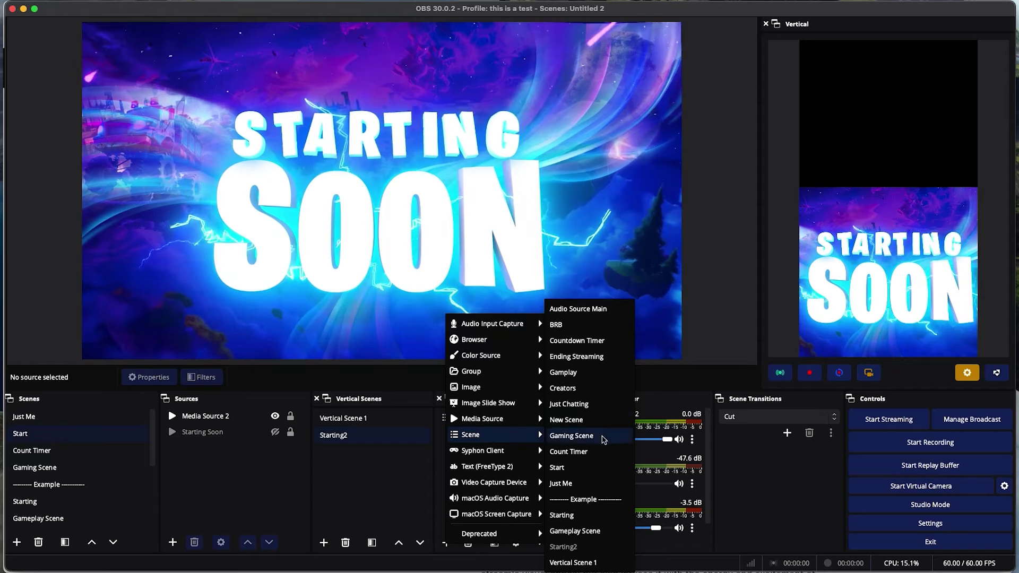
pyautogui.click(587, 453)
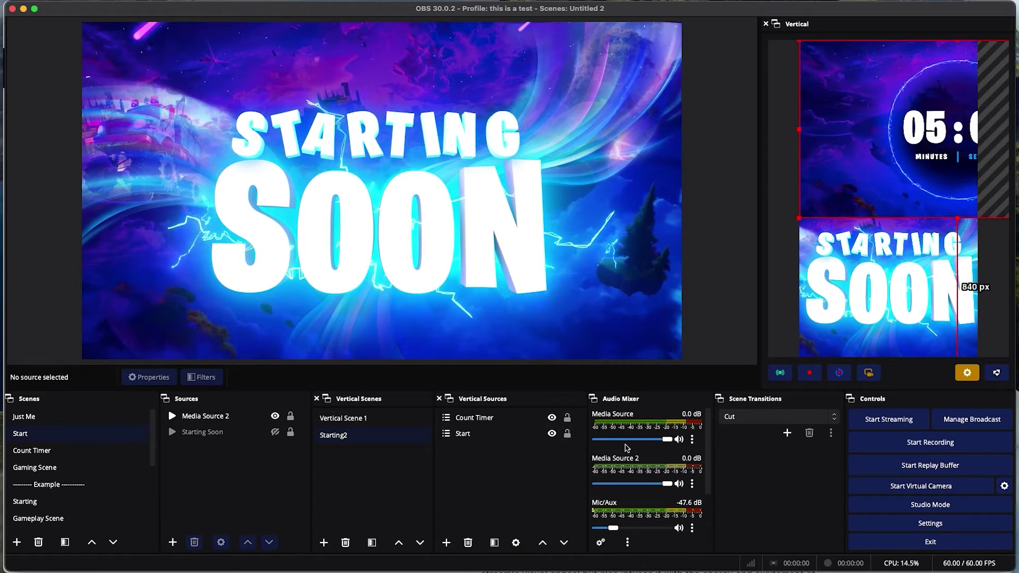
pyautogui.moveTo(871, 150); pyautogui.dragTo(927, 147)
pyautogui.moveTo(890, 182); pyautogui.dragTo(914, 168)
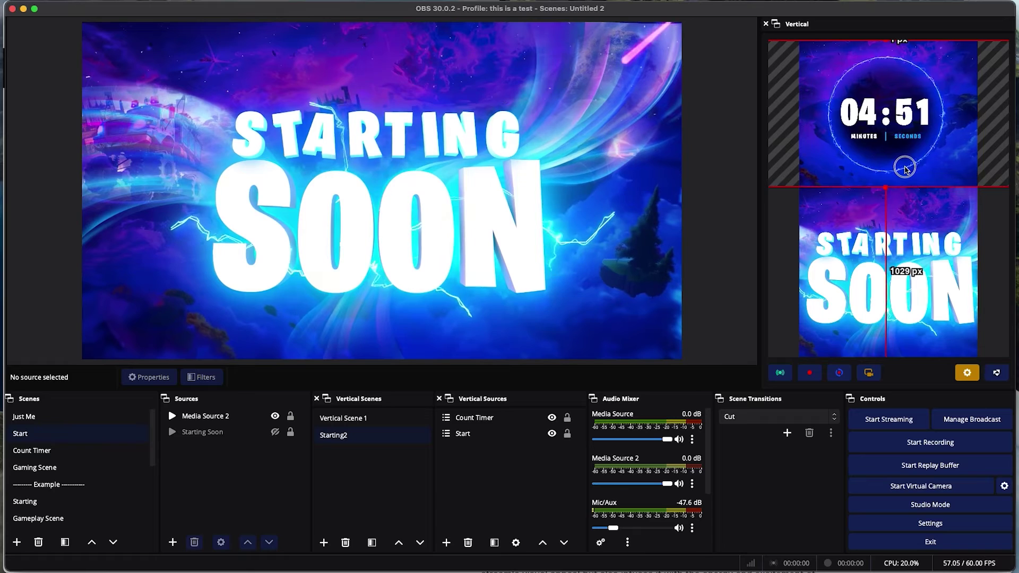
pyautogui.click(795, 223)
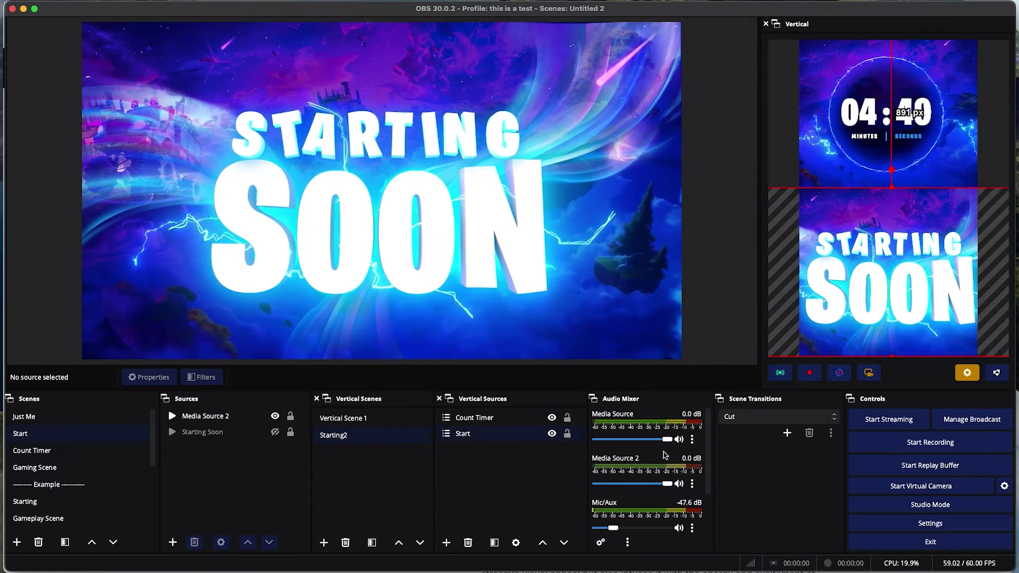
# - Link the Starting2 vertical scene to the main Start scene via Linked Scenes
pyautogui.rightClick(372, 439)
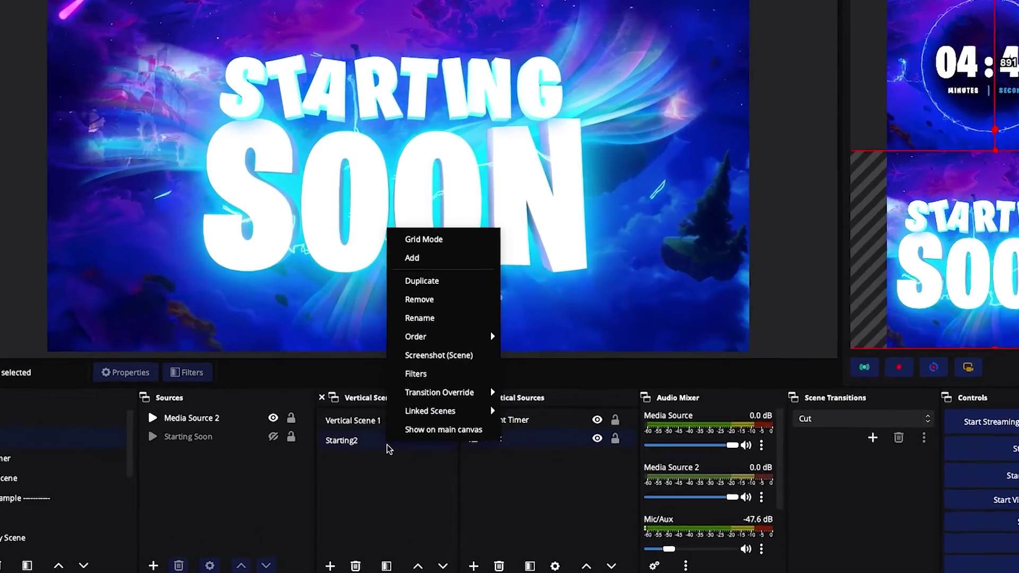
pyautogui.moveTo(411, 412)
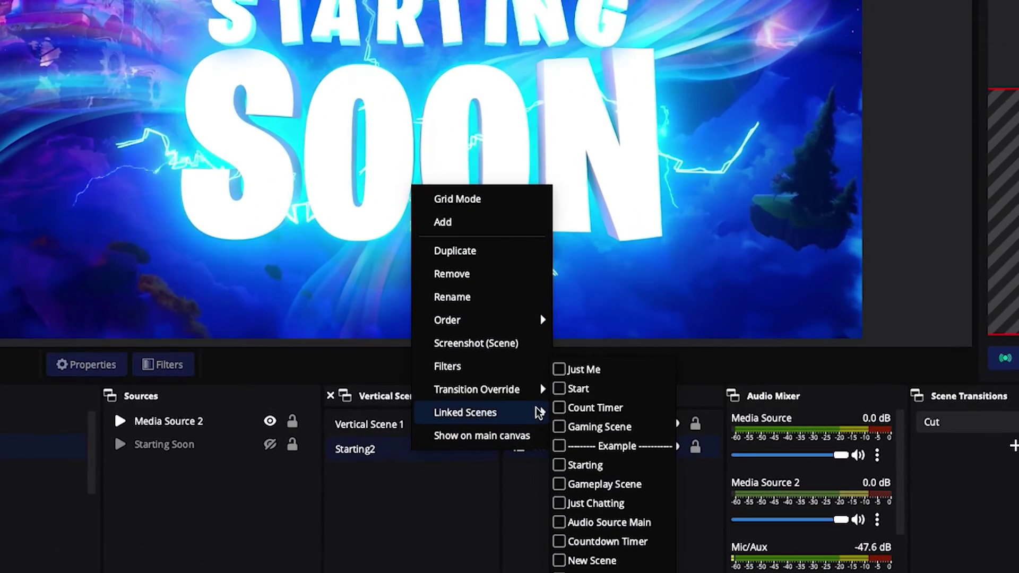
pyautogui.click(559, 389)
pyautogui.click(476, 518)
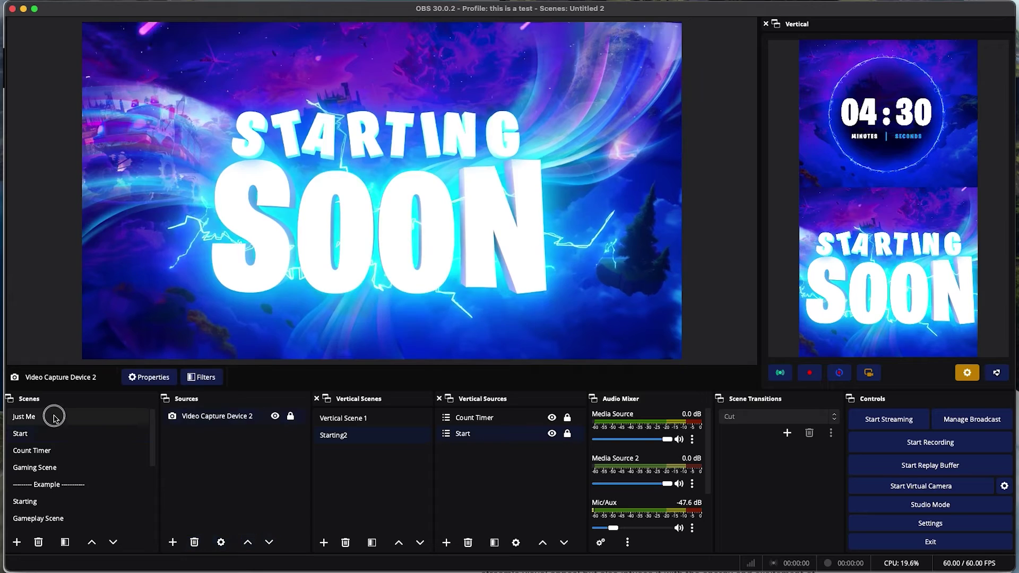
# - Check vertical pairings for Just Me (Vertical Scene 1), Start and Gaming Scene, then add a vertical scene
pyautogui.click(101, 421)
pyautogui.click(379, 422)
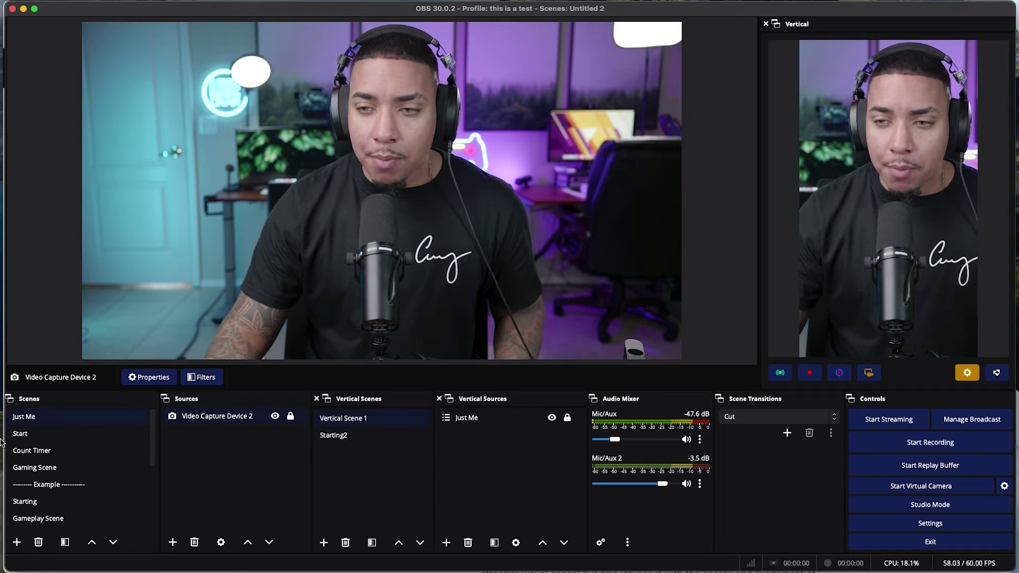
pyautogui.click(37, 437)
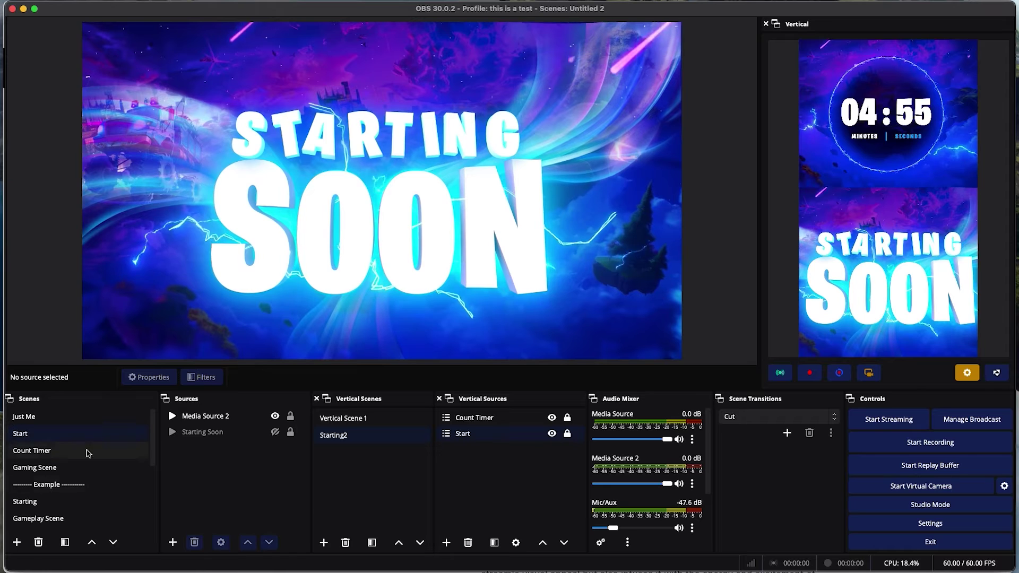
pyautogui.click(97, 469)
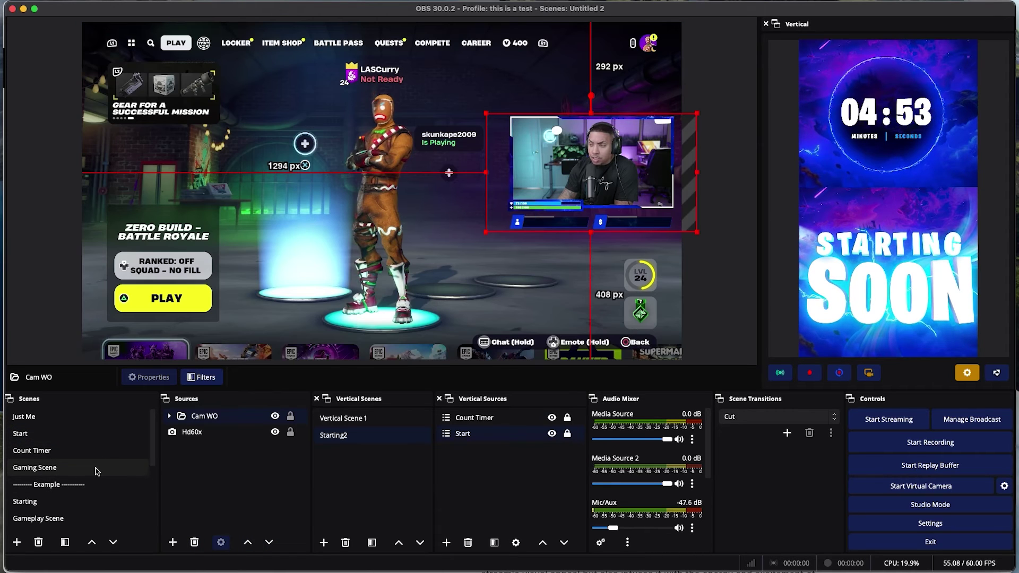
pyautogui.click(308, 231)
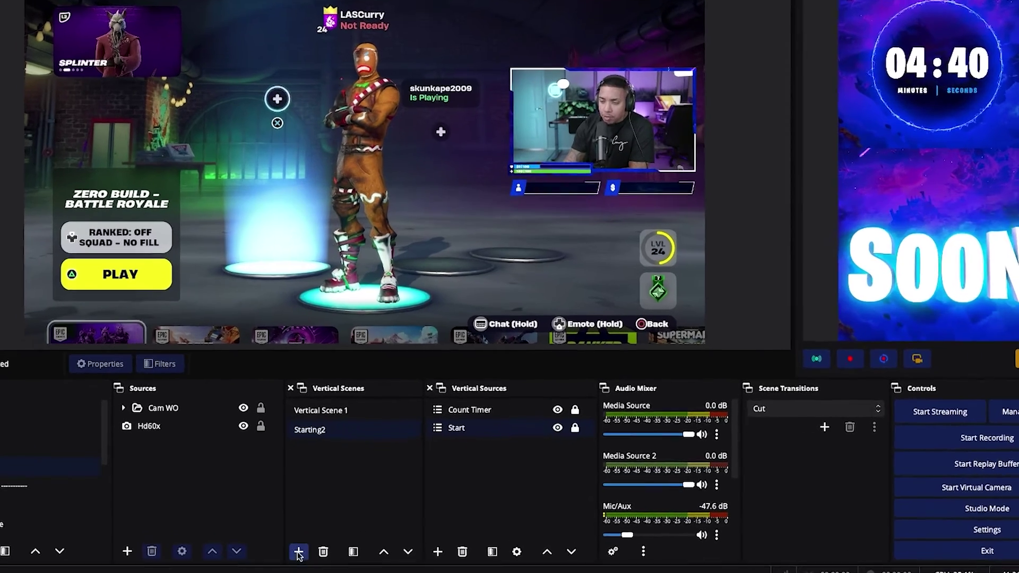
pyautogui.click(324, 543)
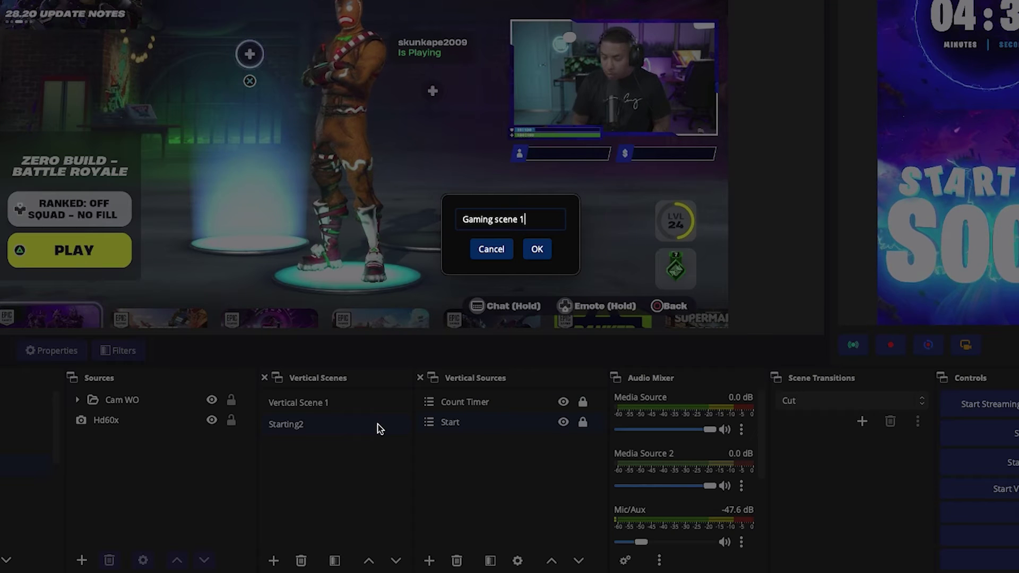
# - Confirm the vertical scene name Gaming scene 1 and add the existing Hd60x video capture
pyautogui.click(535, 252)
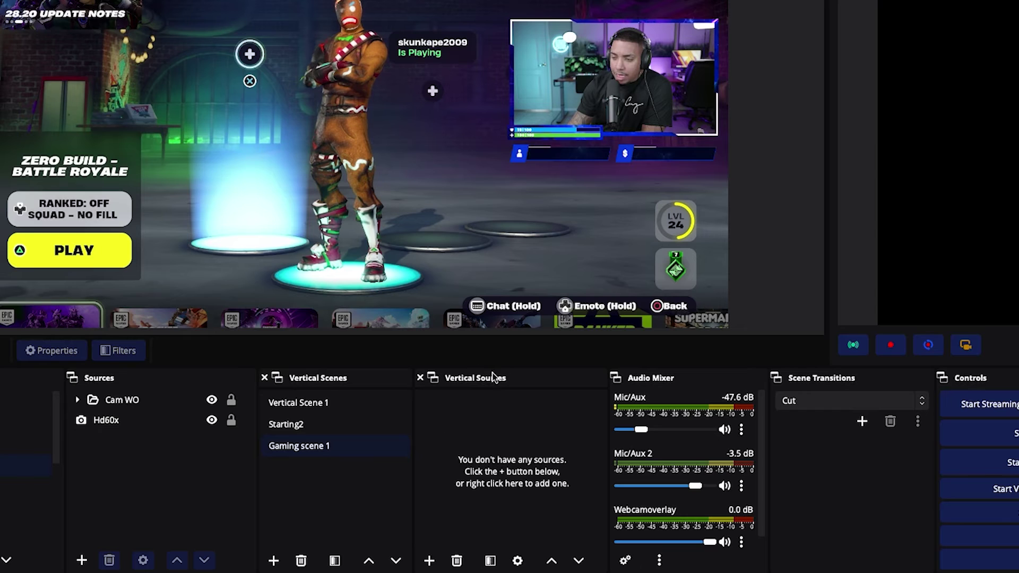
pyautogui.click(429, 561)
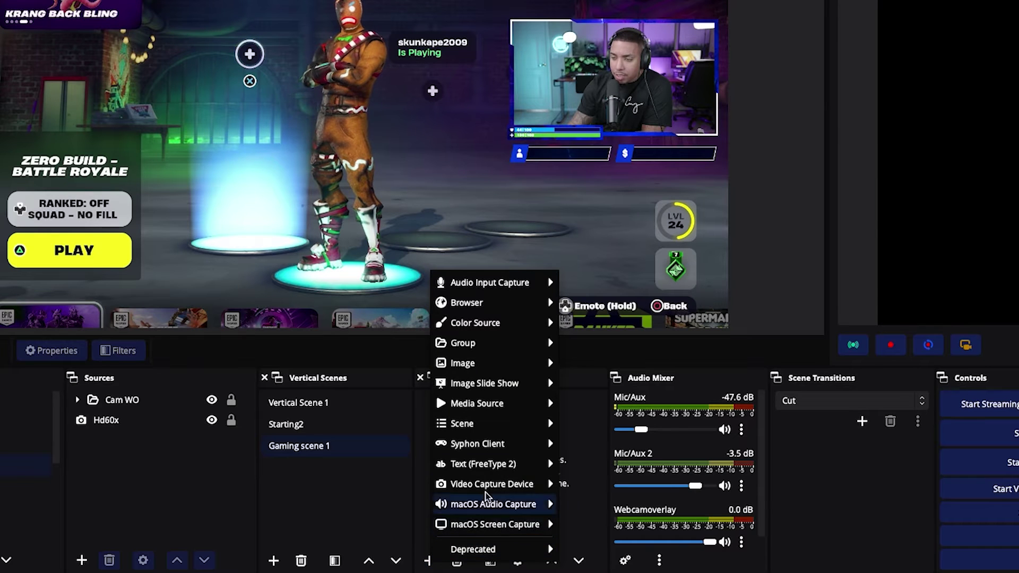
pyautogui.moveTo(500, 407)
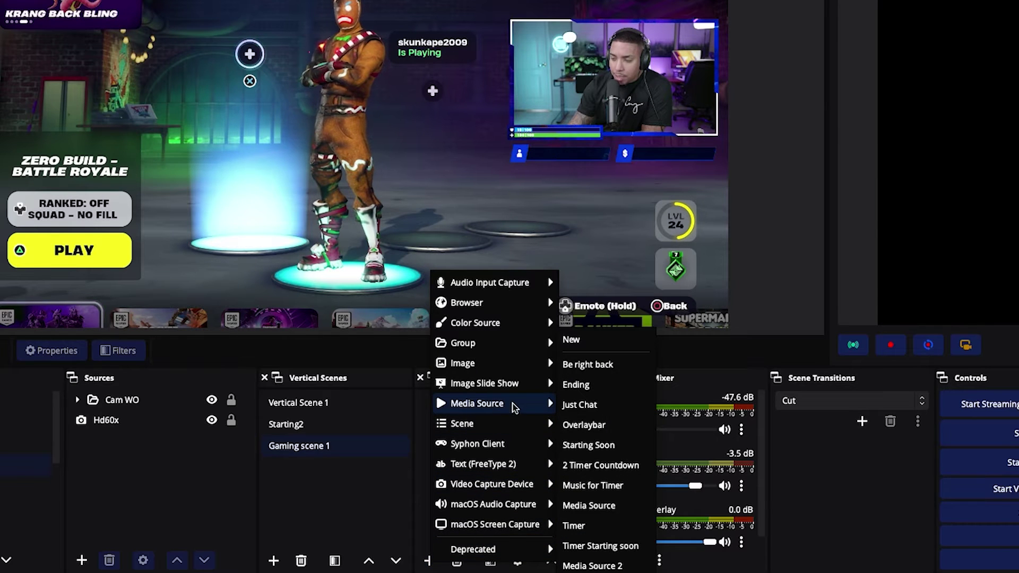
pyautogui.moveTo(481, 486)
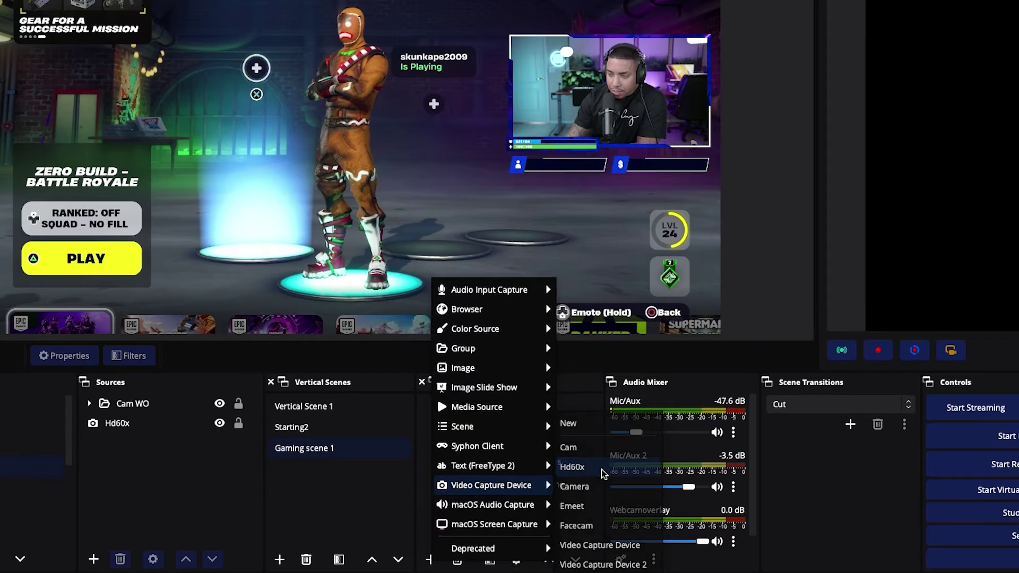
pyautogui.click(576, 465)
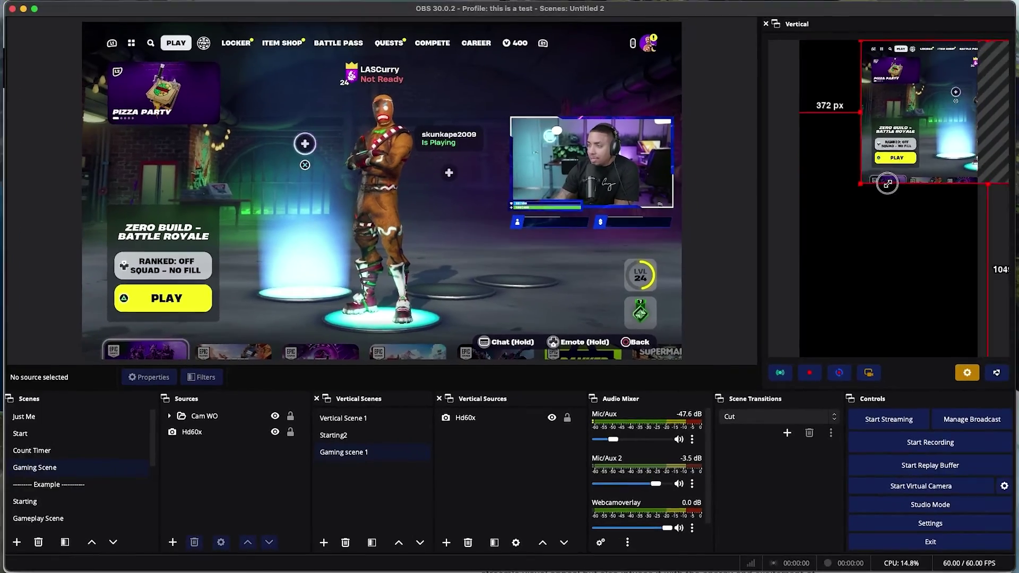
# - Scale the Hd60x gameplay up to the vertical canvas width and place it in the lower middle
pyautogui.moveTo(926, 164); pyautogui.dragTo(903, 419)
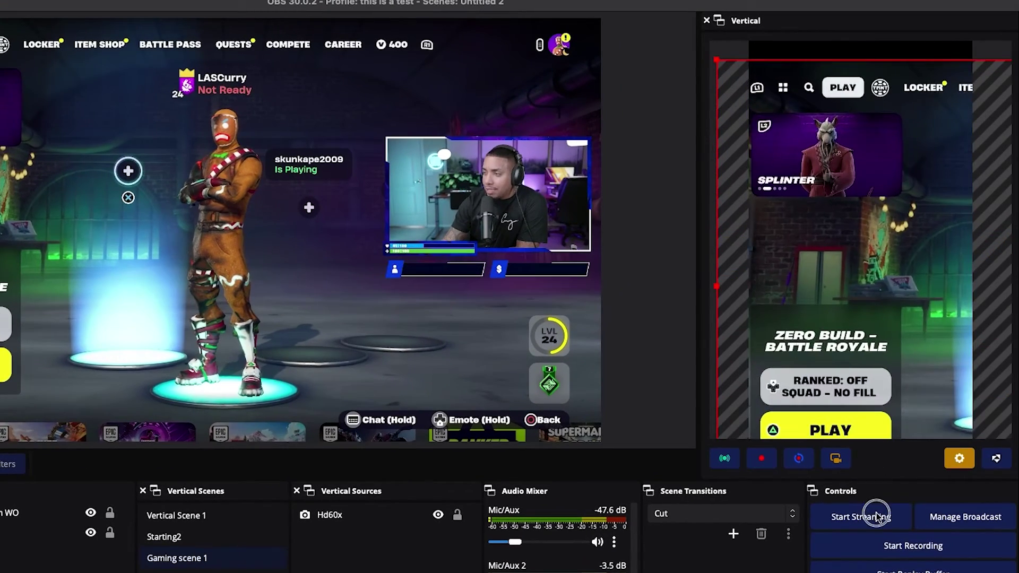
pyautogui.moveTo(877, 516); pyautogui.dragTo(803, 130)
pyautogui.moveTo(763, 104); pyautogui.dragTo(702, 172)
pyautogui.moveTo(766, 162); pyautogui.dragTo(848, 268)
pyautogui.moveTo(863, 375)
pyautogui.mouseDown()
pyautogui.moveTo(860, 336)
pyautogui.moveTo(873, 326)
pyautogui.moveTo(860, 375)
pyautogui.mouseUp()
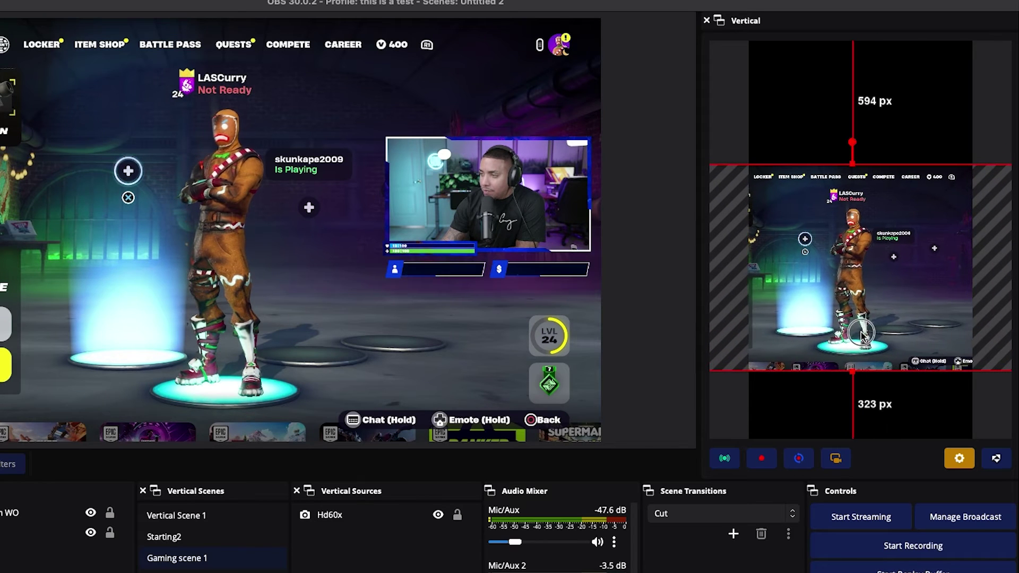
pyautogui.click(800, 406)
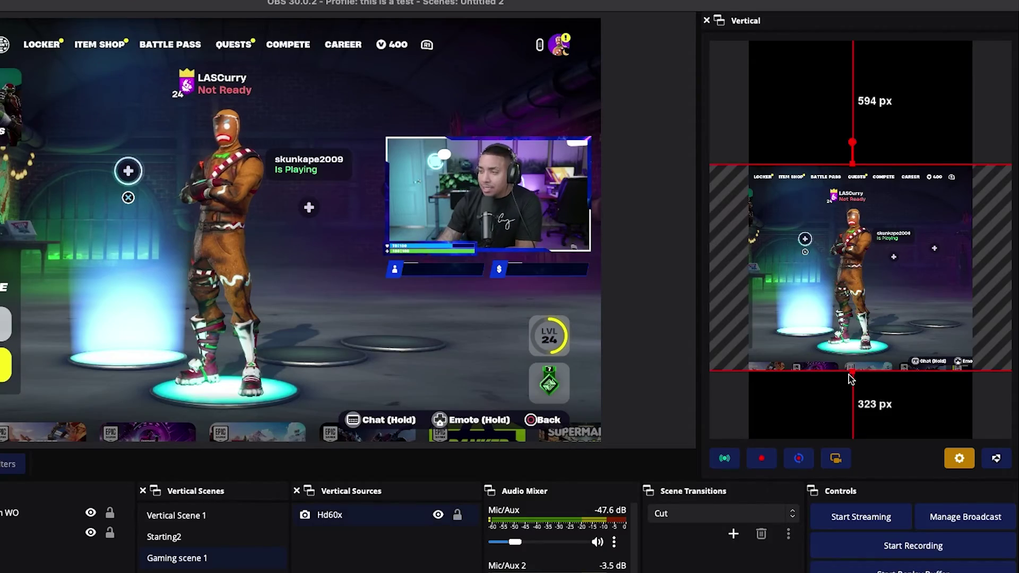
# - Stretch the Hd60x gameplay's bottom edge down and shift it lower, leaving black space on top
pyautogui.moveTo(851, 378); pyautogui.dragTo(820, 400)
pyautogui.moveTo(857, 326)
pyautogui.mouseDown()
pyautogui.moveTo(857, 350)
pyautogui.moveTo(857, 340)
pyautogui.mouseUp()
pyautogui.click(793, 145)
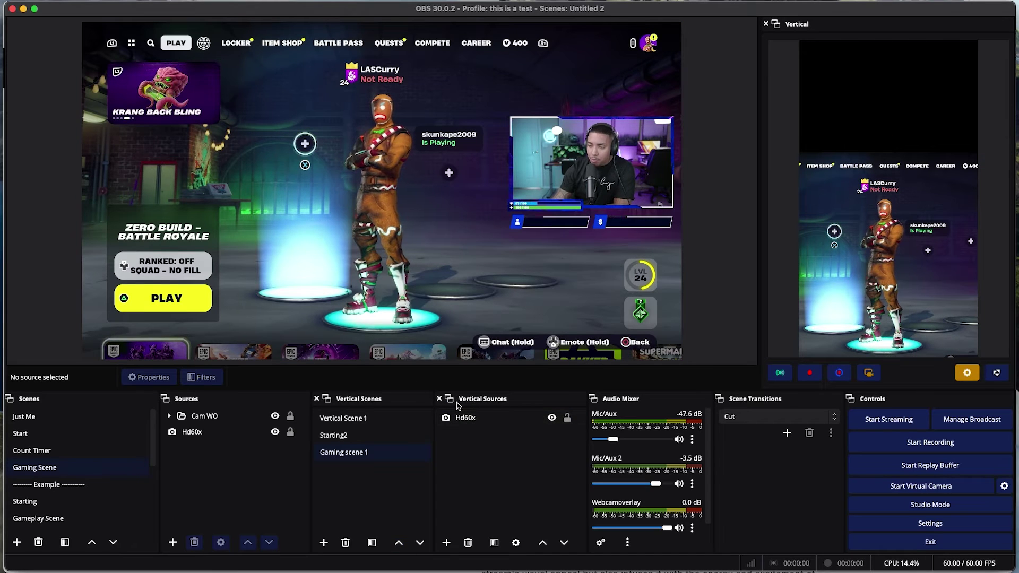
# - Add the Video Capture Device 3 webcam, fit it to the canvas top above the gameplay, and lock Hd60x
pyautogui.click(446, 543)
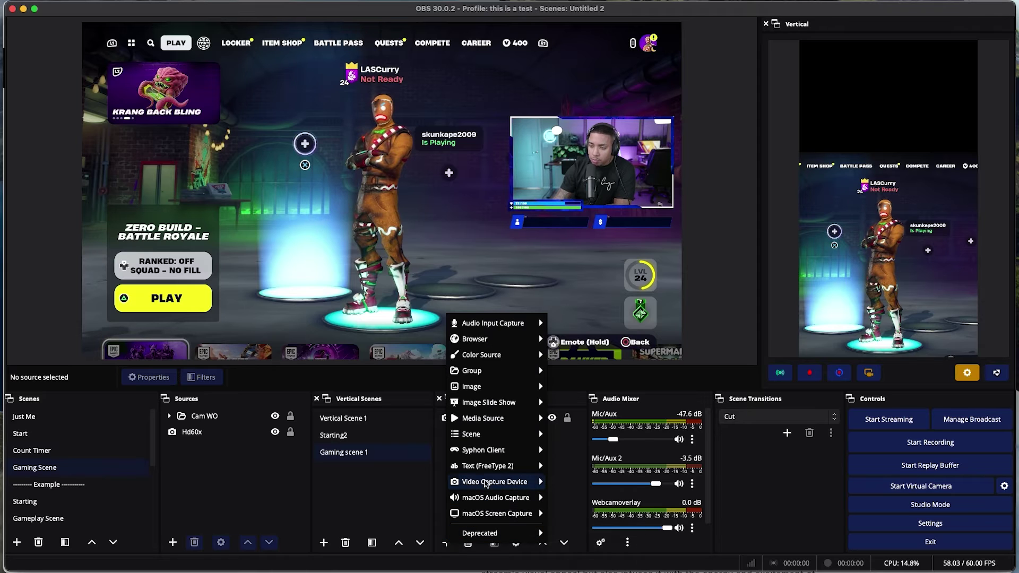
pyautogui.moveTo(487, 485)
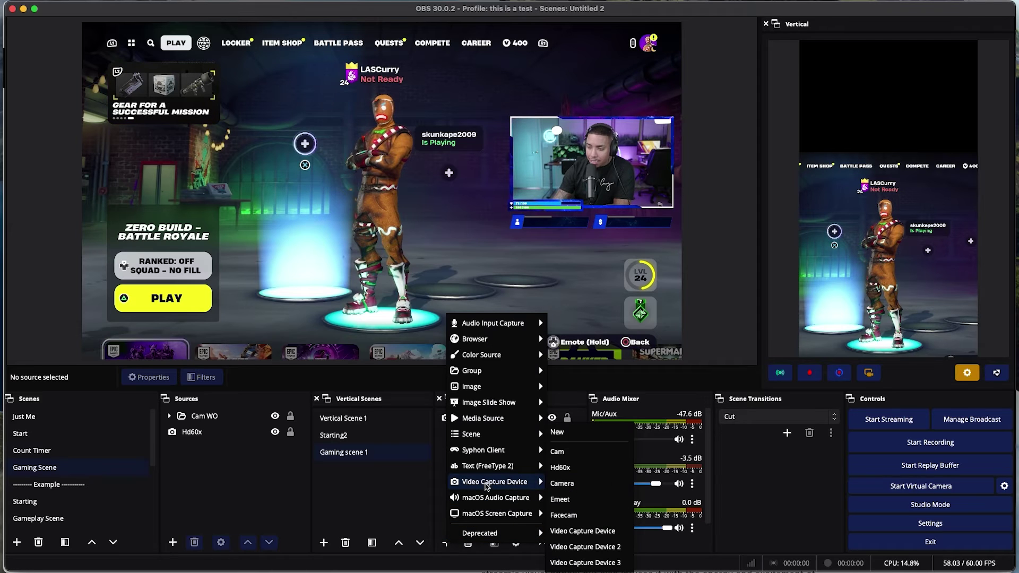
pyautogui.click(575, 562)
pyautogui.moveTo(797, 222); pyautogui.dragTo(802, 110)
pyautogui.click(776, 177)
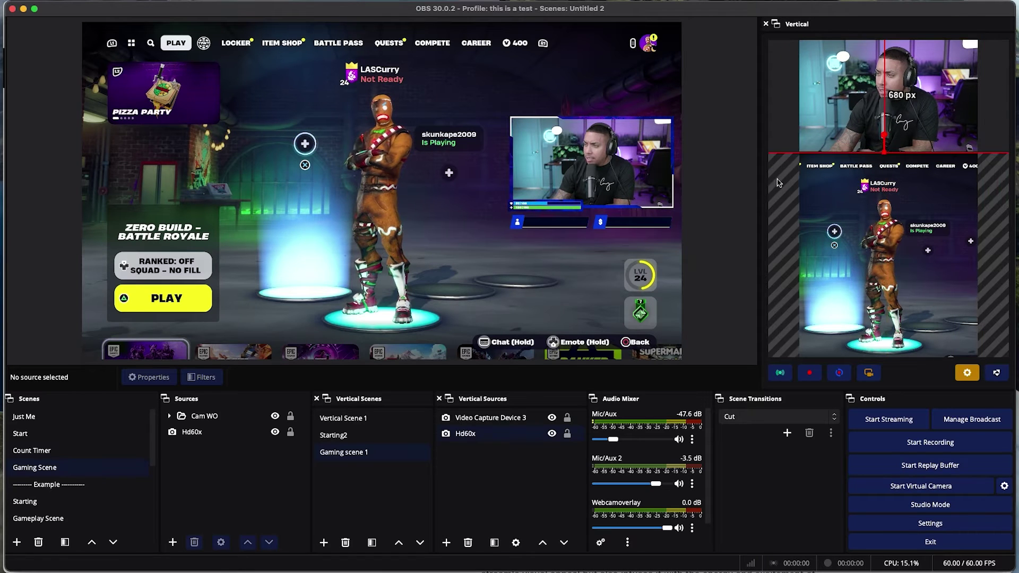
pyautogui.click(567, 434)
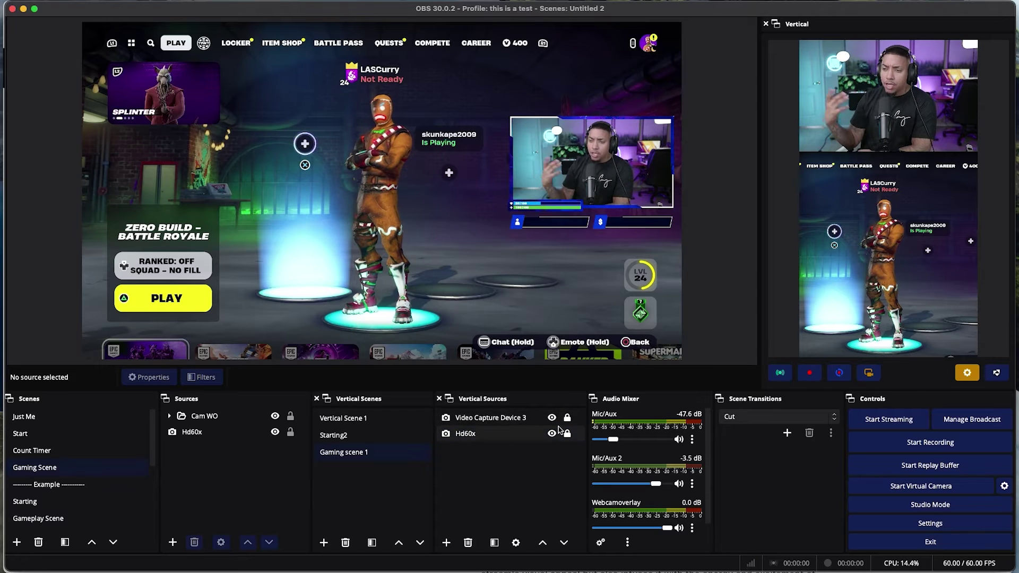
# - Link vertical Gaming scene 1 to the main Gaming Scene
pyautogui.rightClick(394, 455)
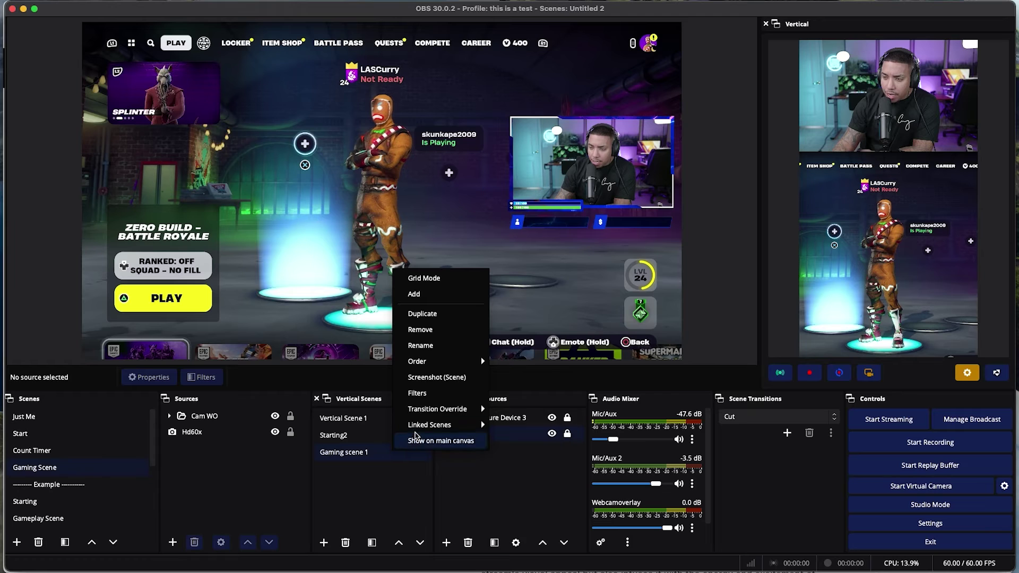
pyautogui.moveTo(421, 429)
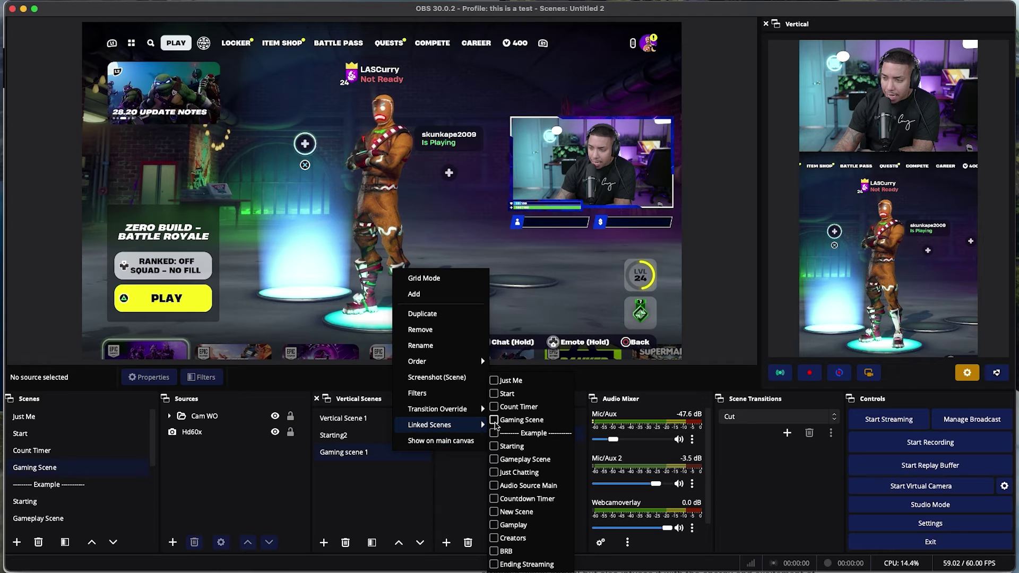
pyautogui.click(443, 467)
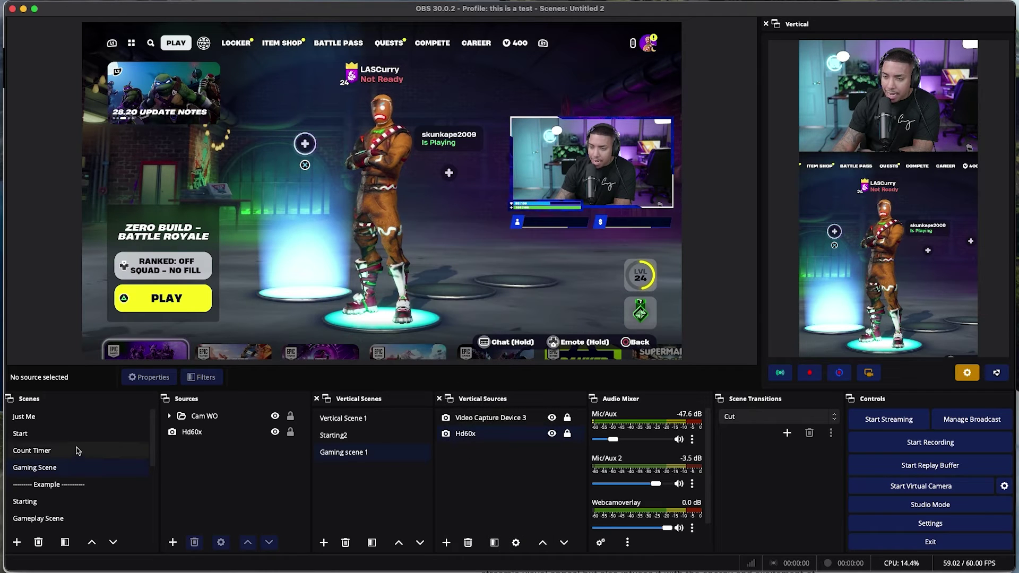
# - Link Vertical Scene 1 to Just Me, then switch the main output to the Start scene
pyautogui.click(60, 419)
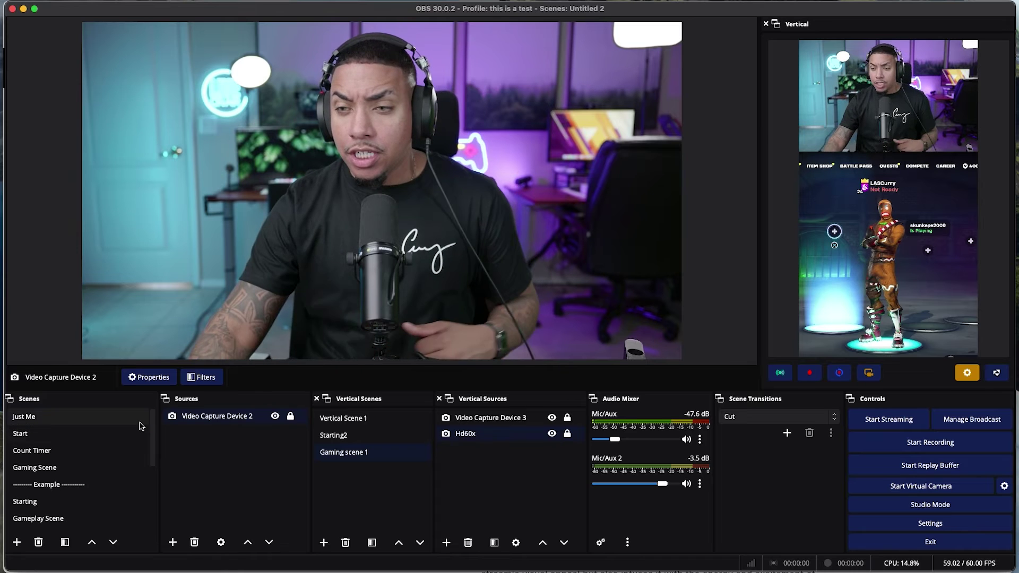
pyautogui.rightClick(385, 422)
pyautogui.moveTo(423, 394)
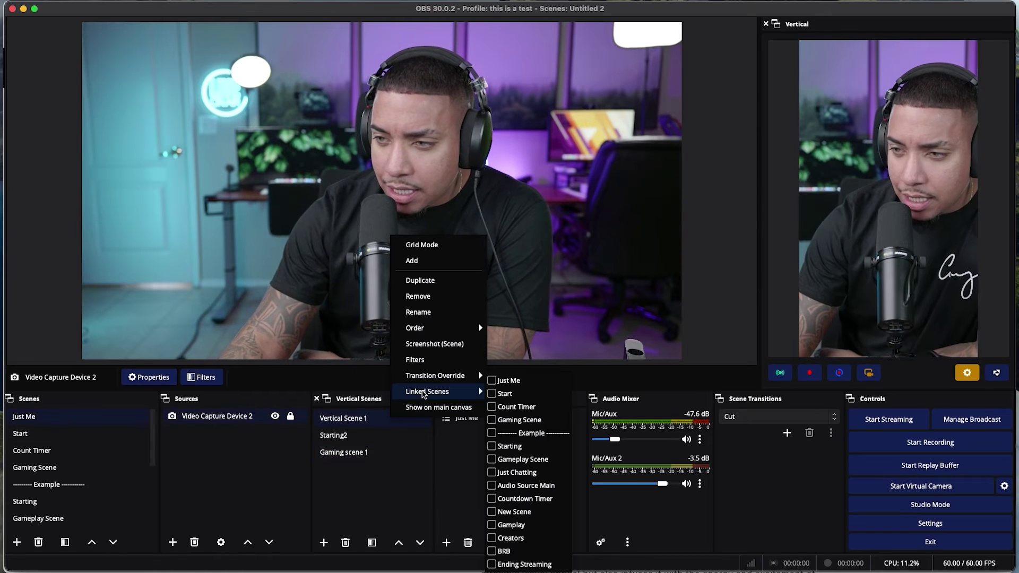
pyautogui.click(97, 418)
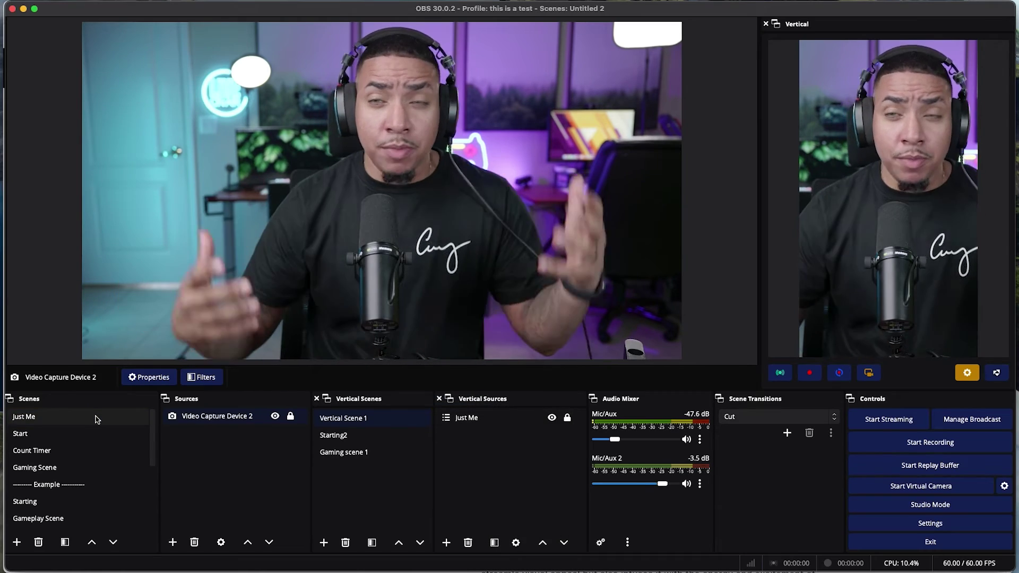
pyautogui.click(72, 434)
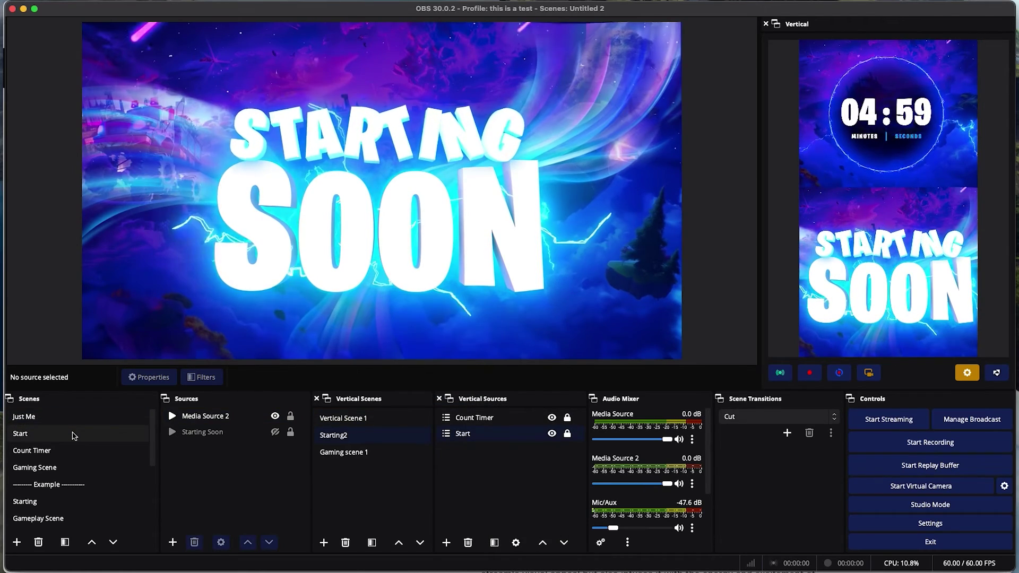
# - Switch the main scene to Count Timer and then to Gaming Scene
pyautogui.click(58, 452)
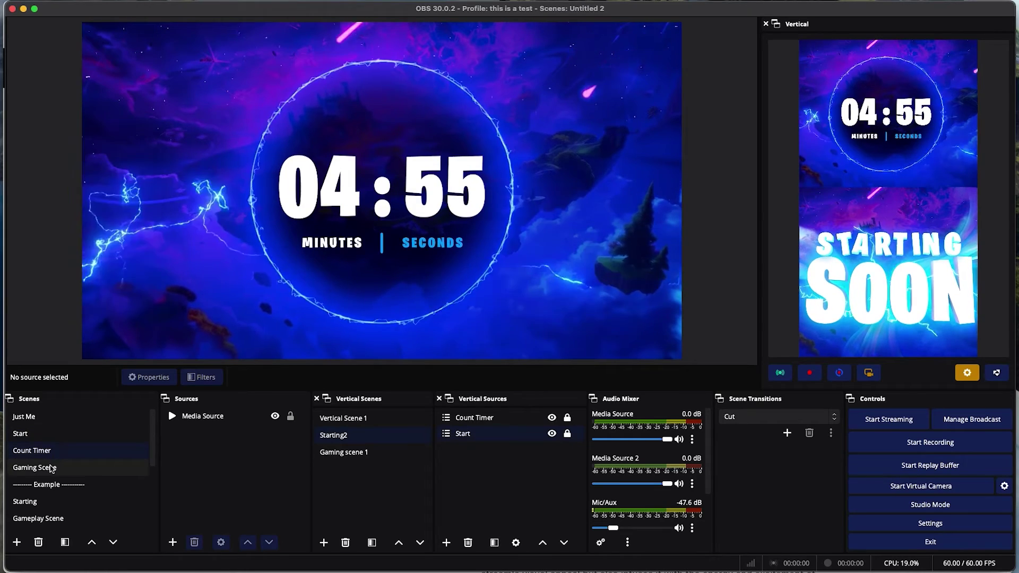
pyautogui.click(51, 468)
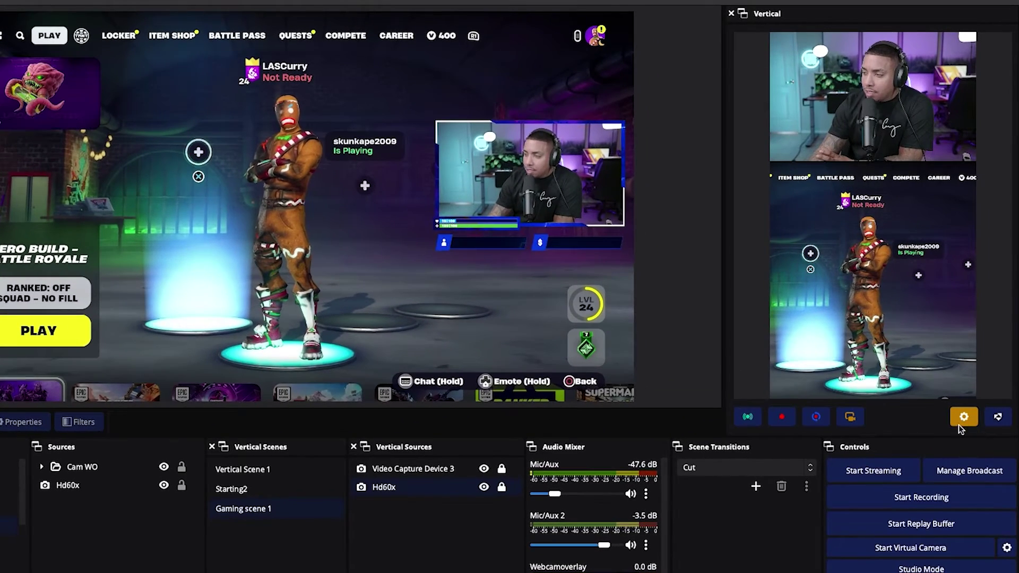
# - Rename the vertical streaming Output 1 to 'YouTube Shorts' and enable it
pyautogui.click(964, 419)
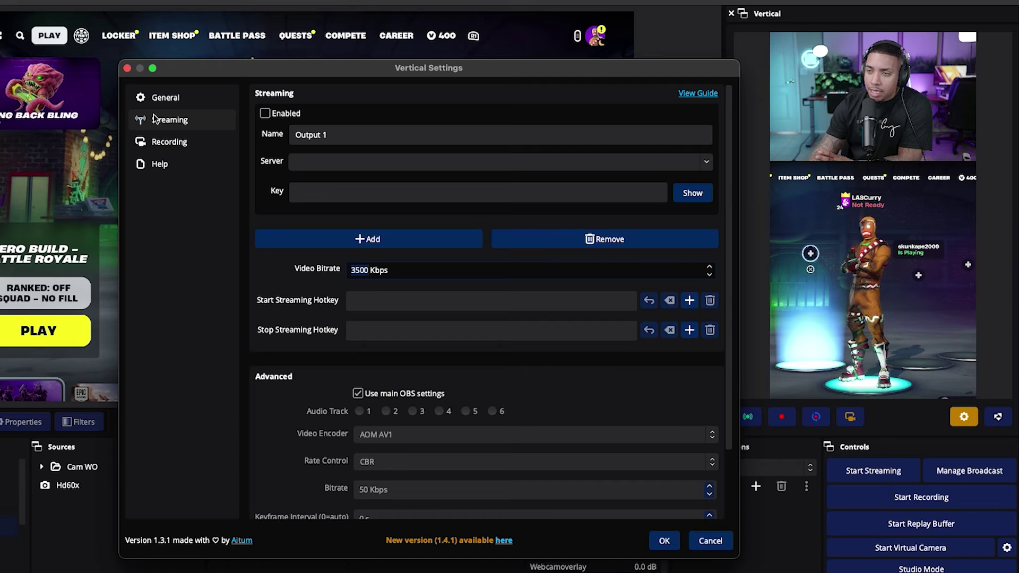
pyautogui.click(336, 137)
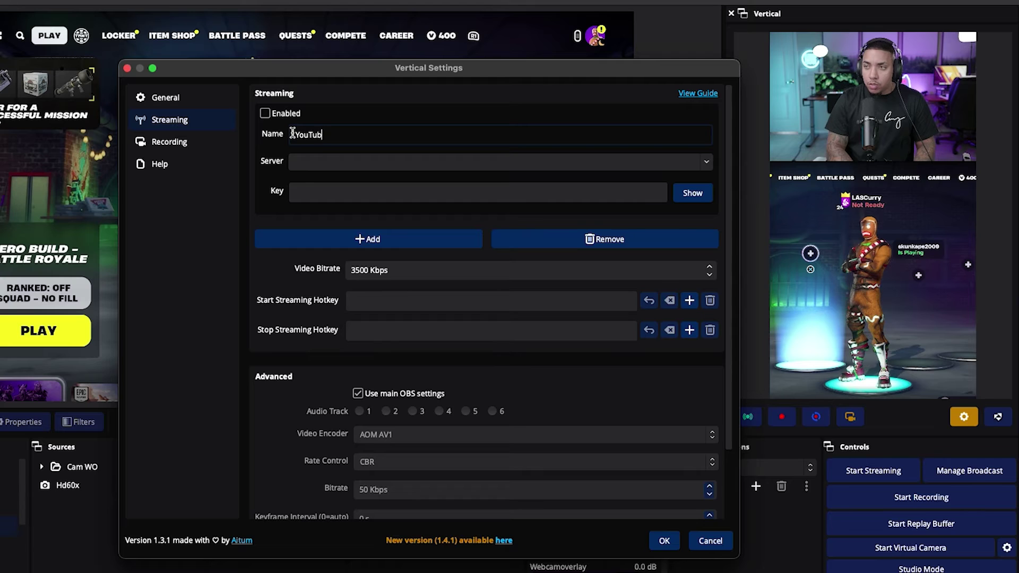
pyautogui.write('YouTube Shorts')
pyautogui.click(265, 113)
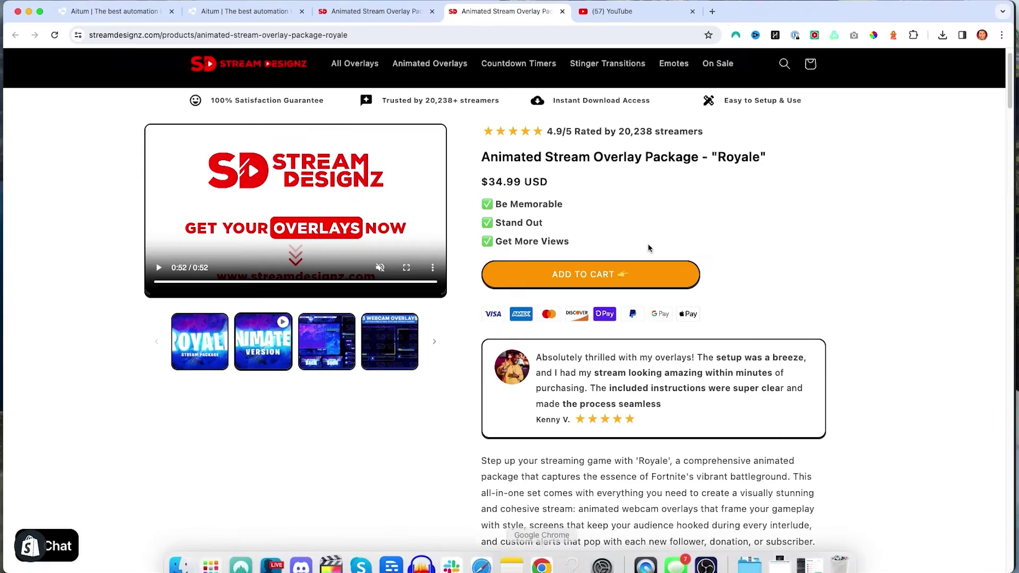
# - In YouTube Studio, start a live stream right now using streaming software
pyautogui.click(611, 11)
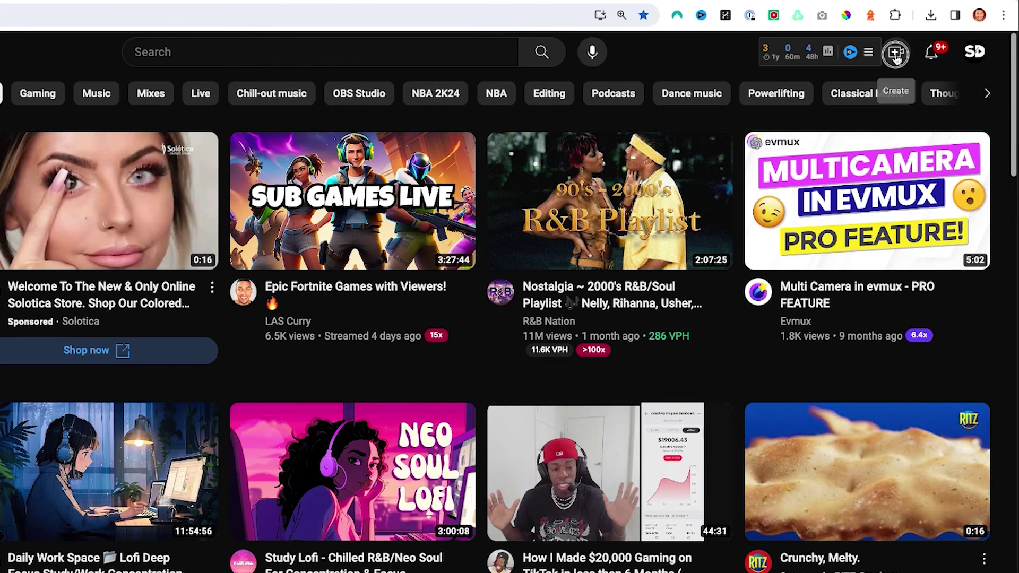
pyautogui.click(896, 57)
pyautogui.click(928, 119)
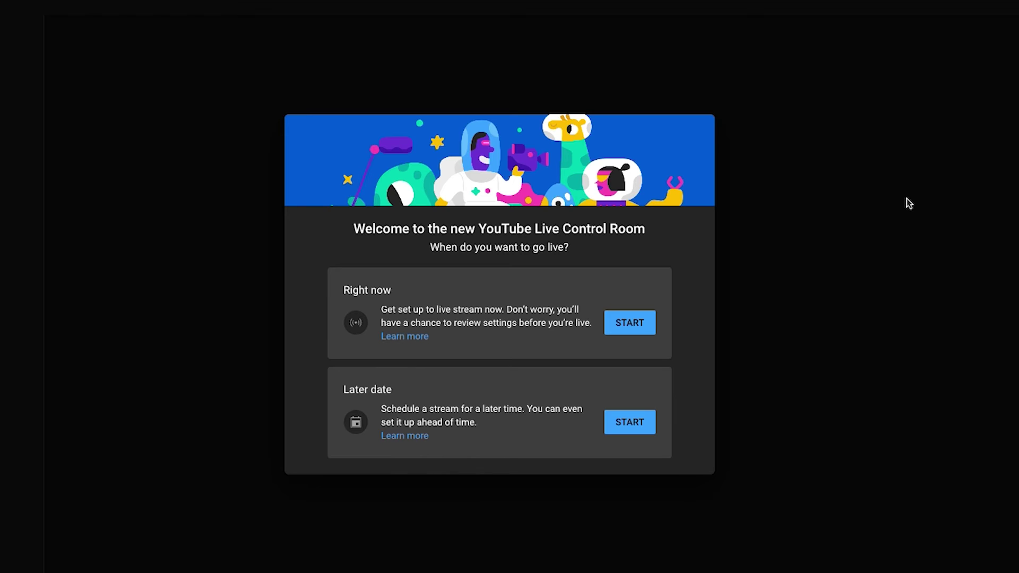
pyautogui.click(638, 325)
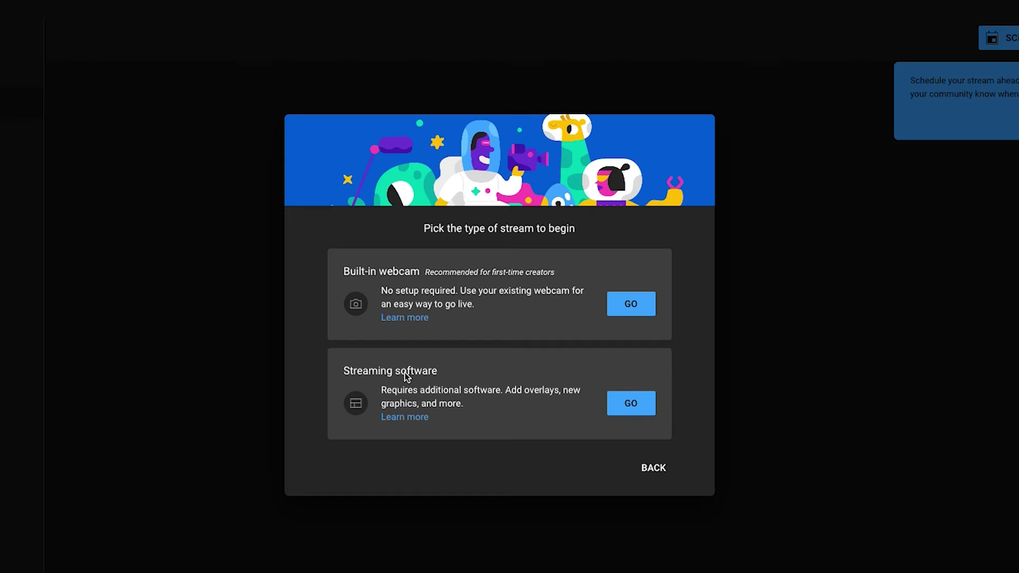
pyautogui.click(633, 409)
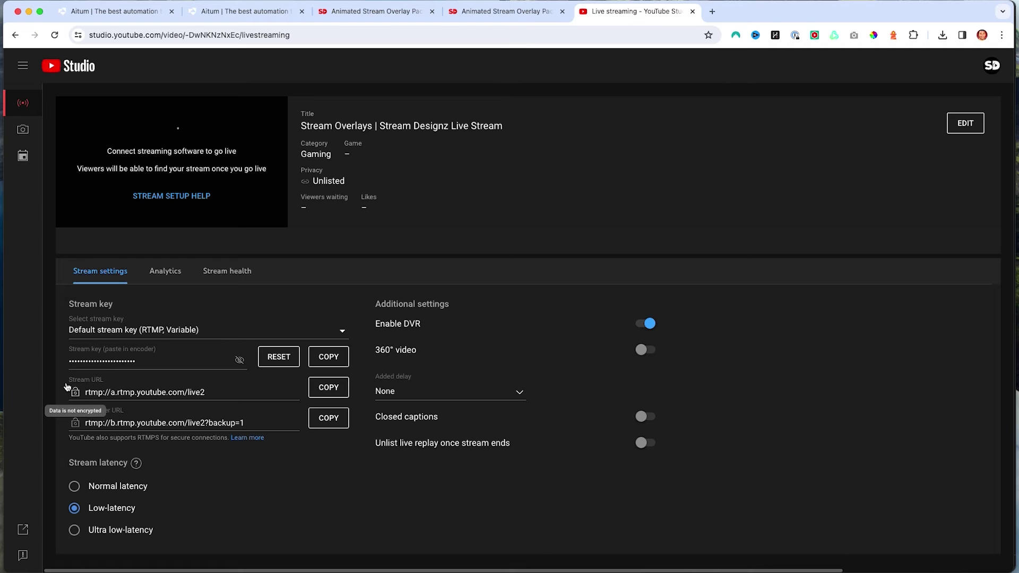
# - Copy YouTube's stream URL into the YouTube Shorts output's Server field
pyautogui.click(321, 392)
pyautogui.moveTo(641, 569)
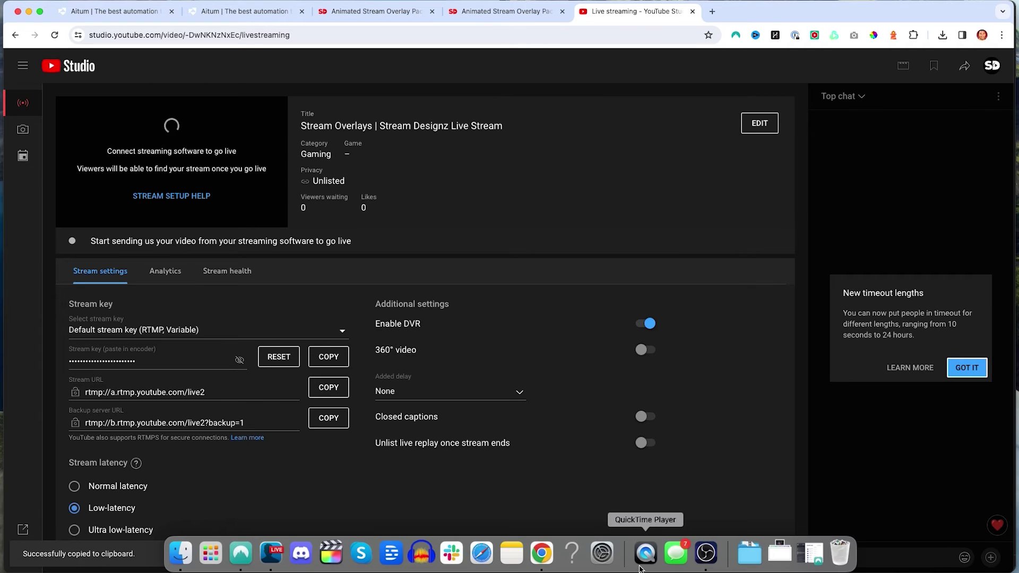
pyautogui.click(704, 556)
pyautogui.rightClick(389, 154)
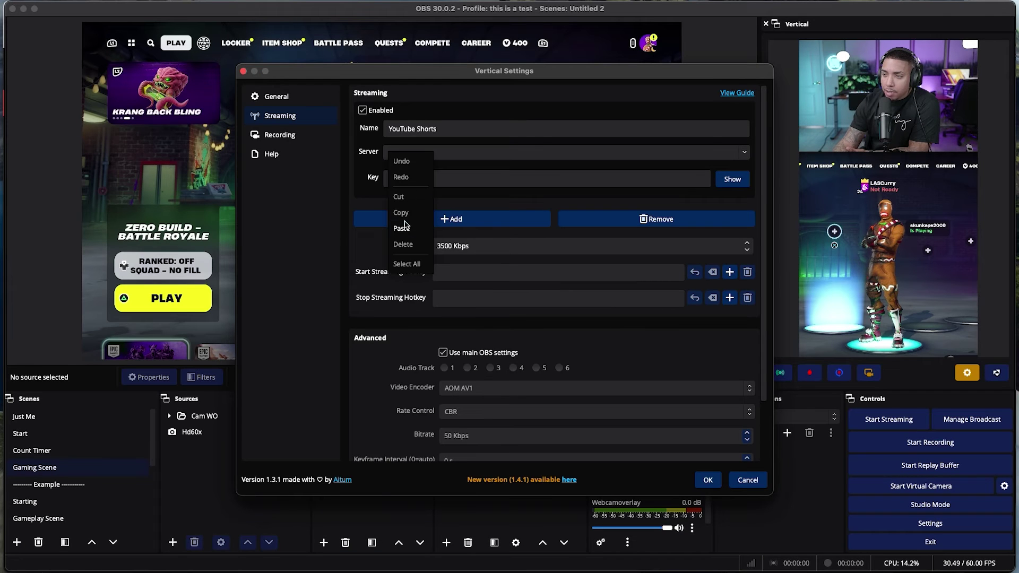
pyautogui.click(402, 229)
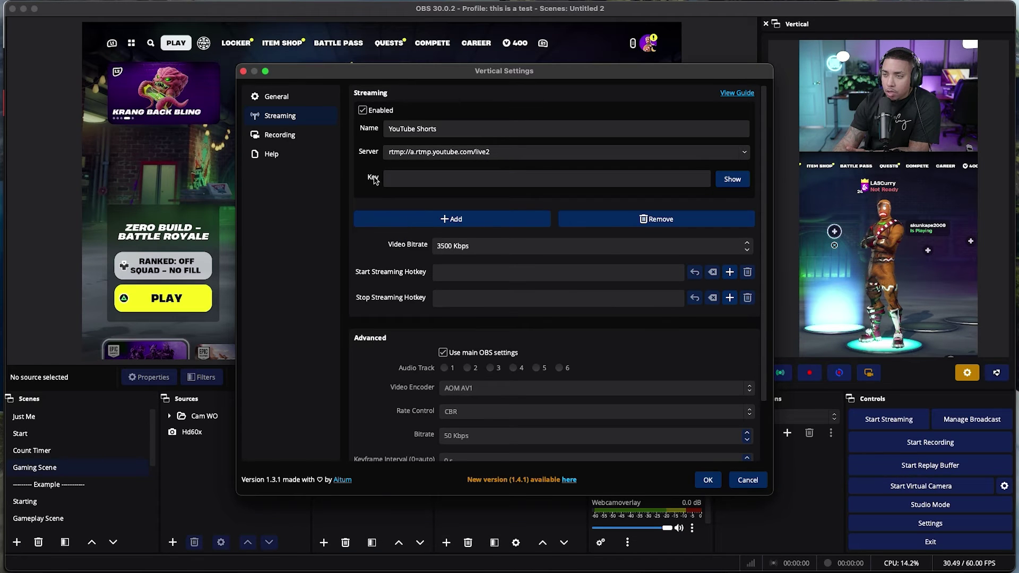
# - Copy the YouTube stream key into the output's Key field
pyautogui.click(542, 556)
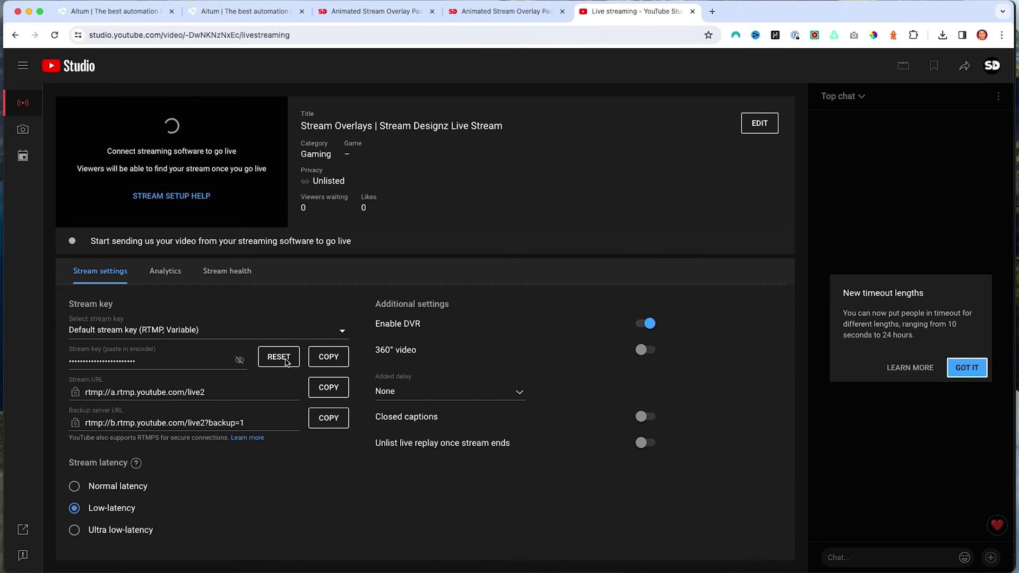
pyautogui.click(324, 363)
pyautogui.moveTo(642, 571)
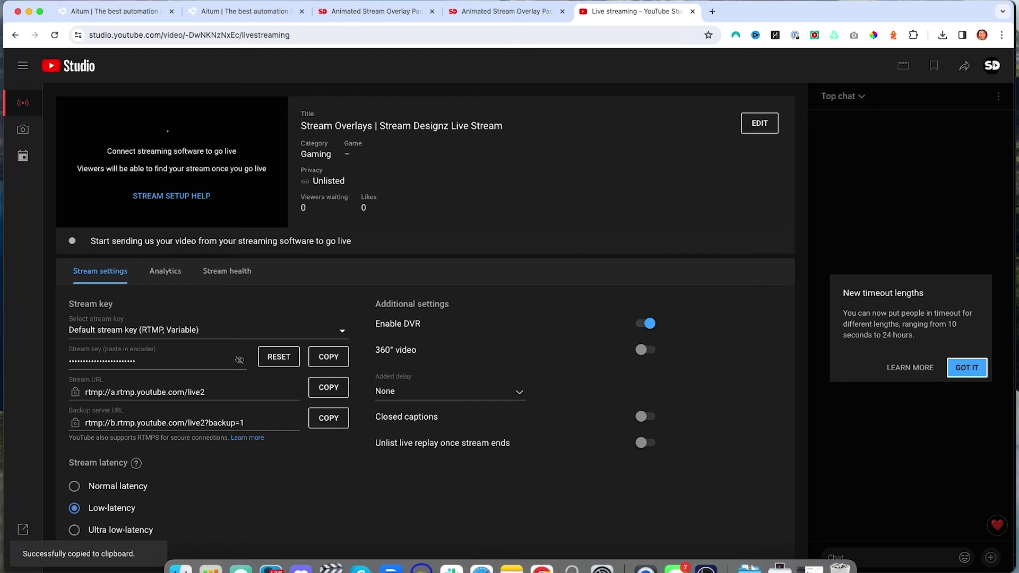
pyautogui.click(706, 553)
pyautogui.click(388, 179)
pyautogui.rightClick(388, 179)
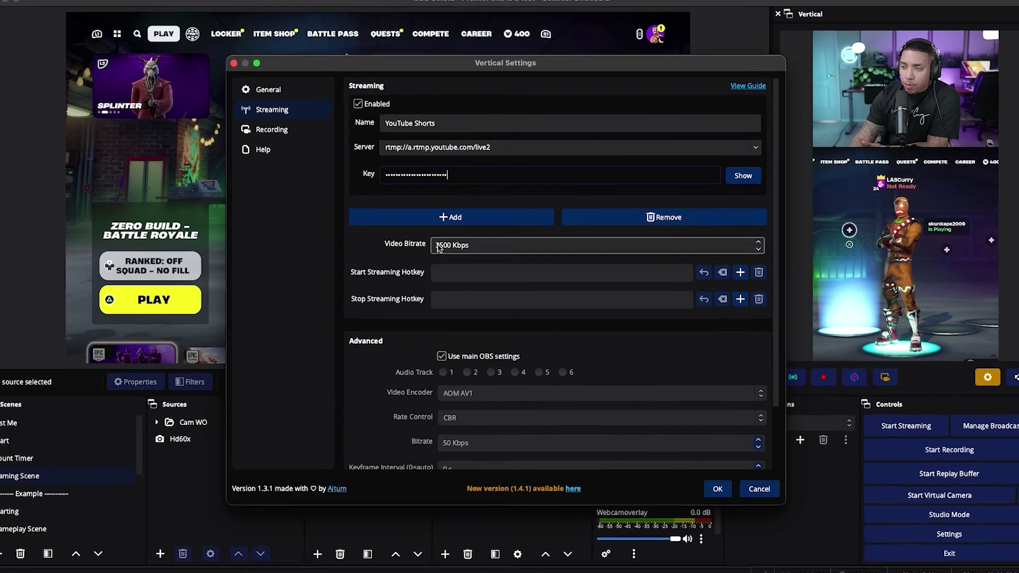
# - Set the vertical video bitrate to 6000 Kbps and save the Vertical Settings
pyautogui.click(452, 245)
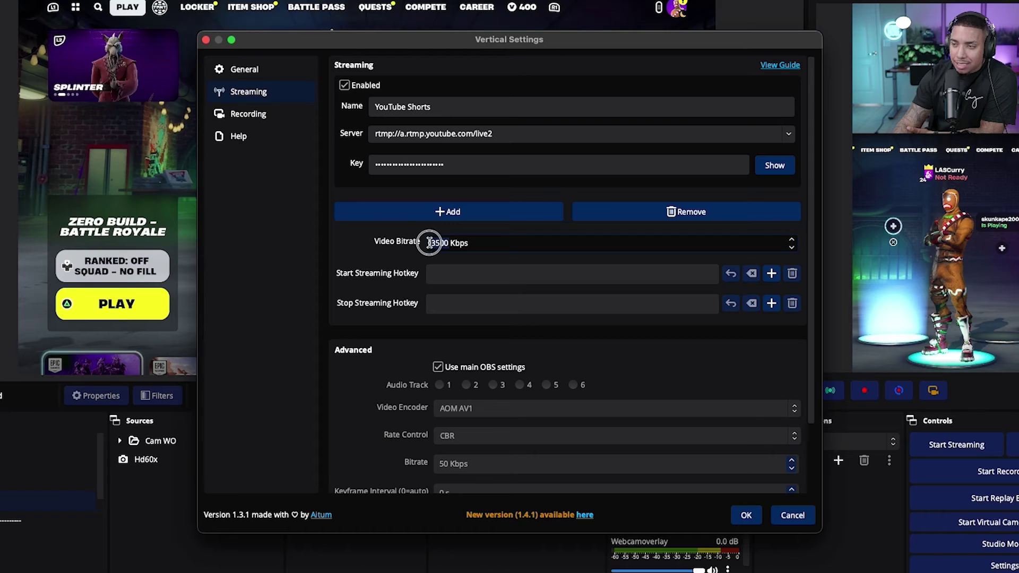
pyautogui.write('900')
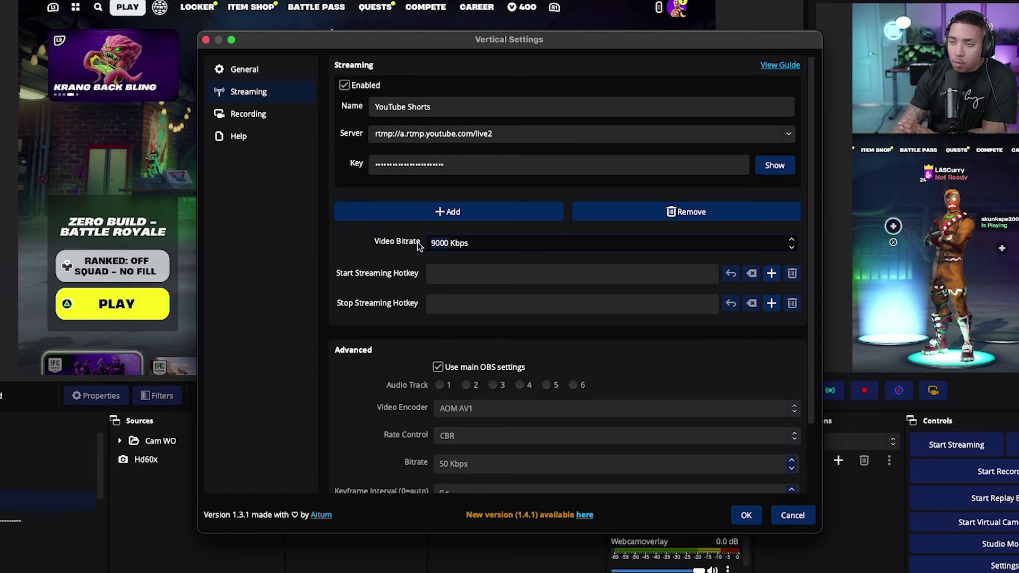
pyautogui.write('6000')
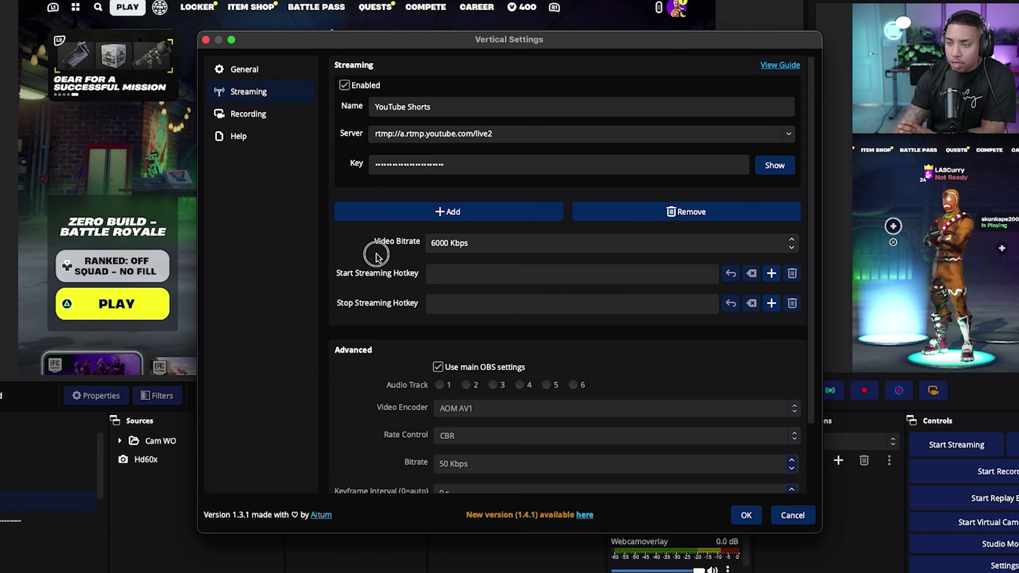
pyautogui.scroll(-5, 376, 257)
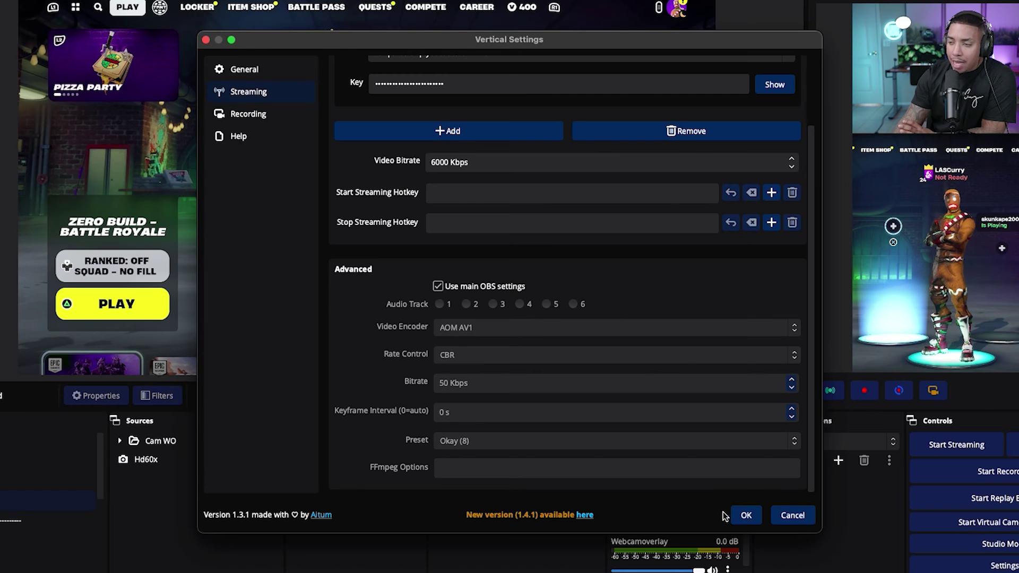
pyautogui.click(745, 518)
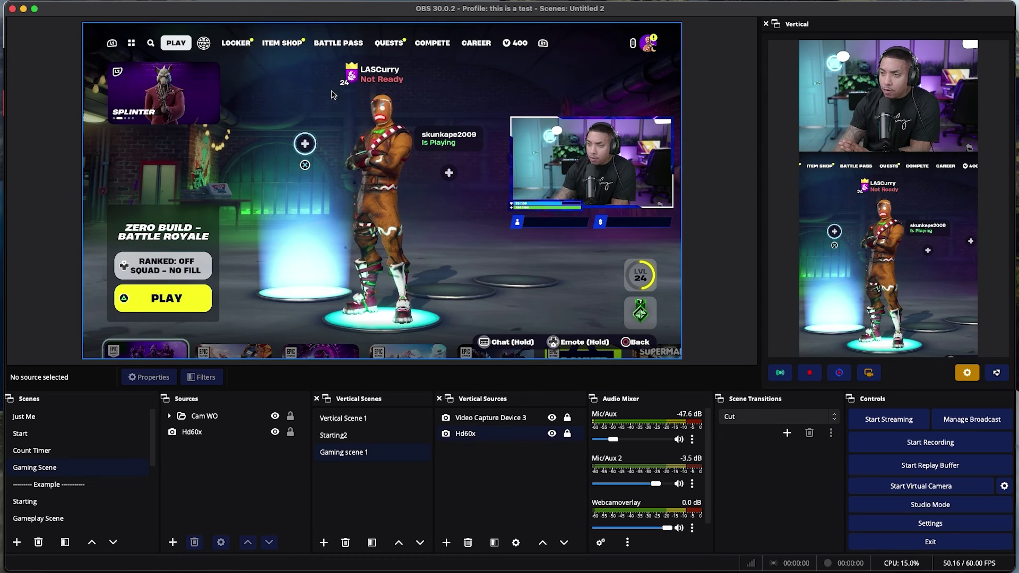
pyautogui.click(932, 525)
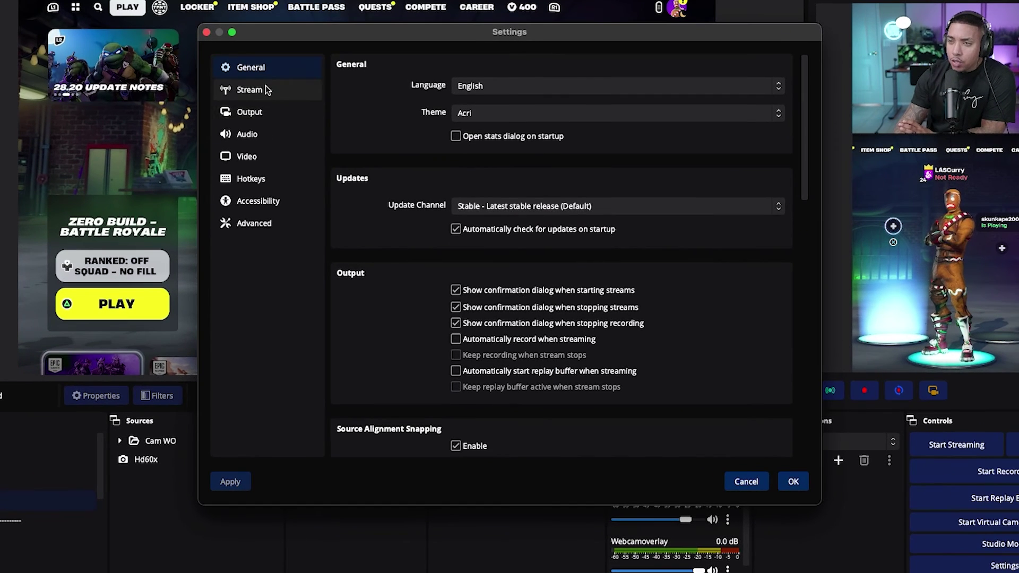
pyautogui.click(290, 135)
pyautogui.click(254, 93)
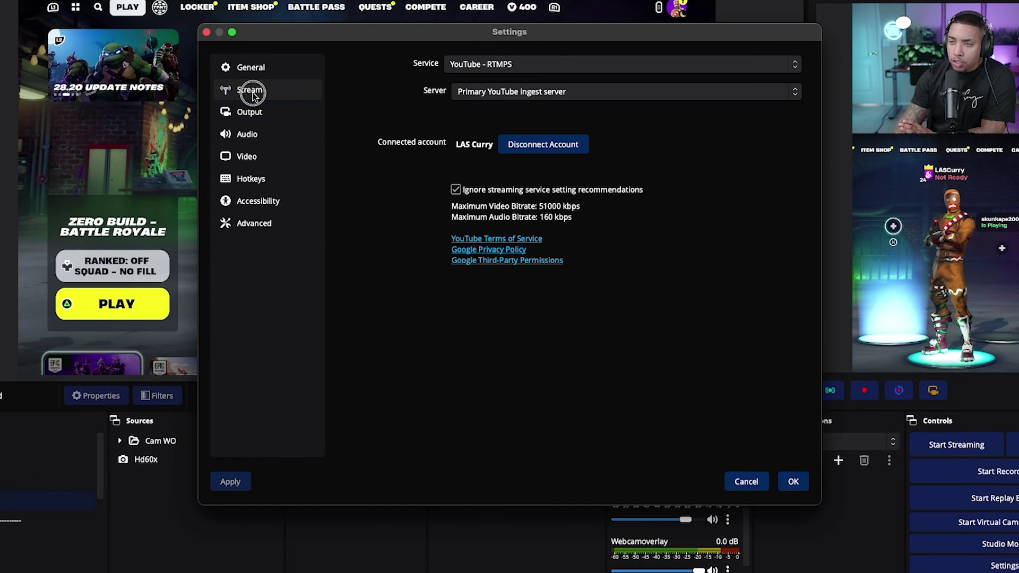
pyautogui.click(523, 64)
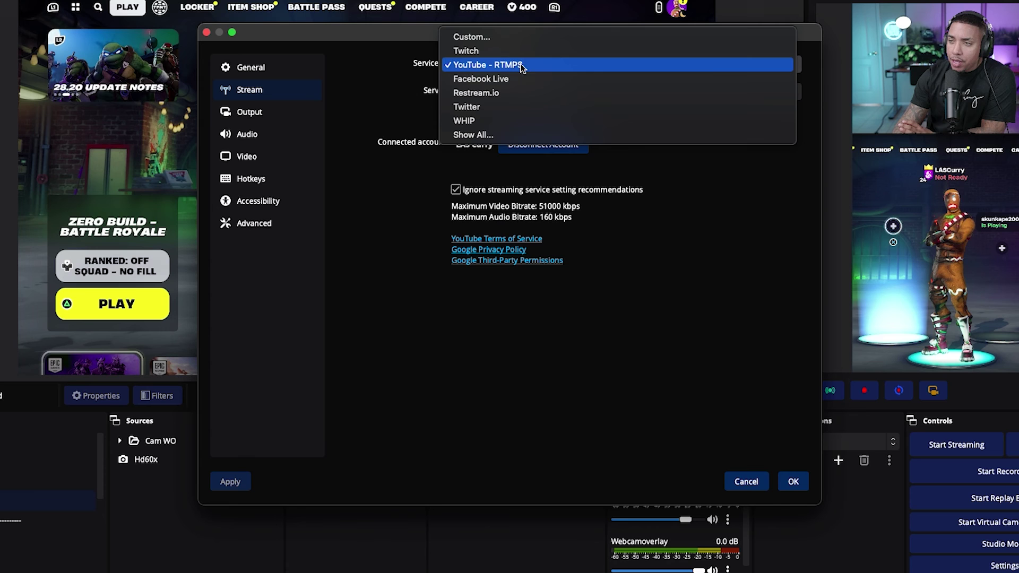
pyautogui.click(472, 51)
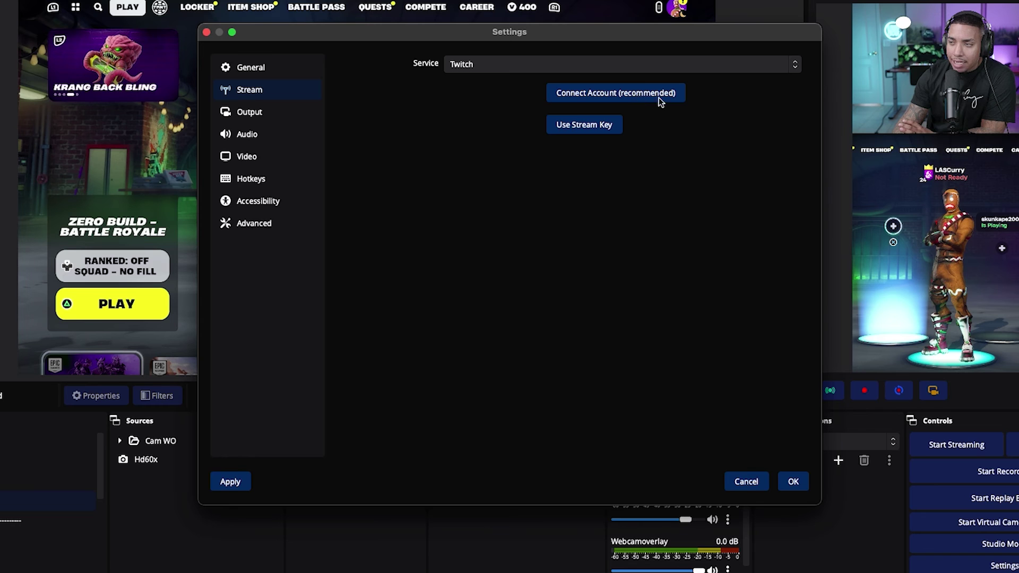
pyautogui.click(481, 63)
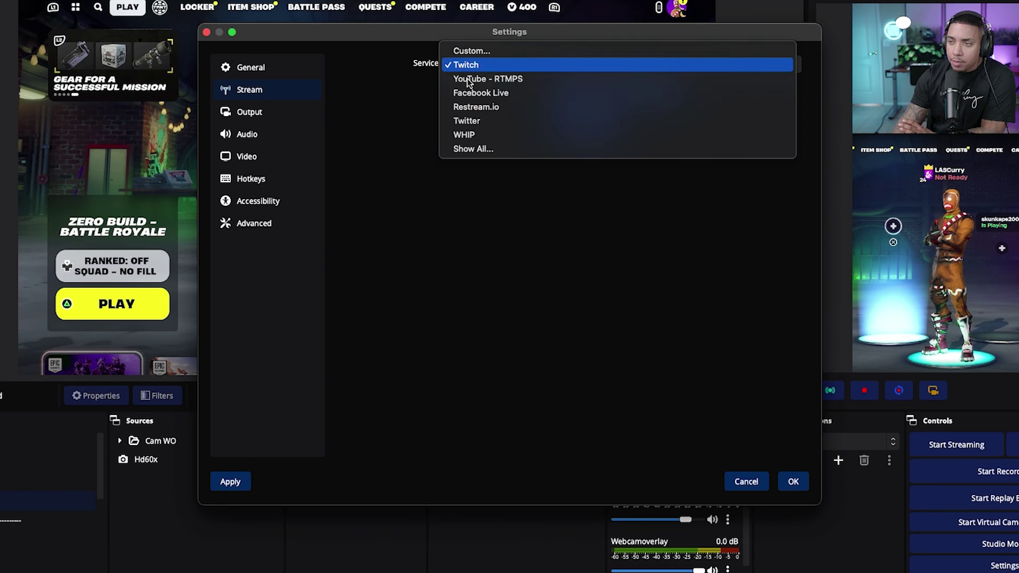
pyautogui.click(480, 78)
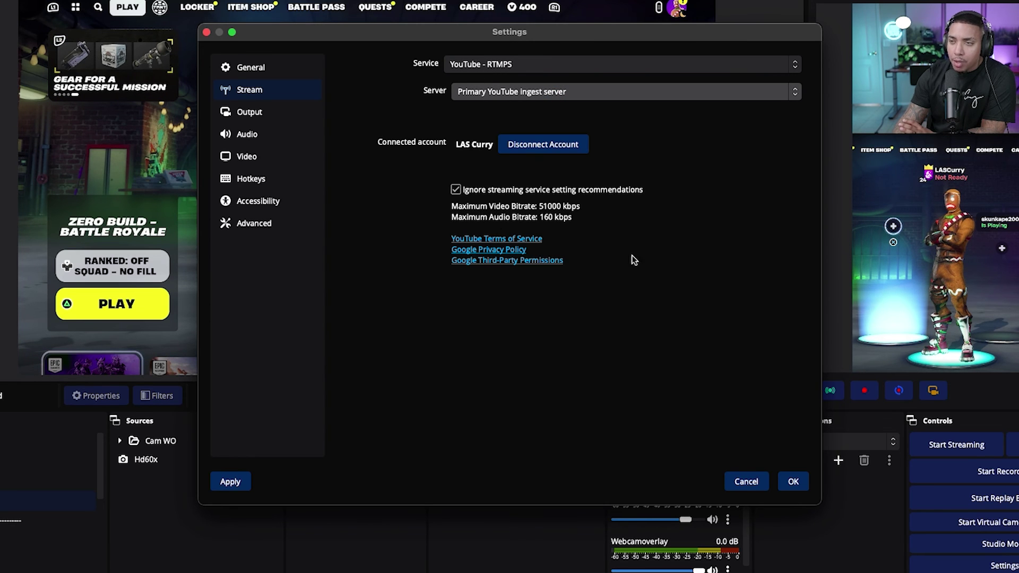
pyautogui.click(793, 482)
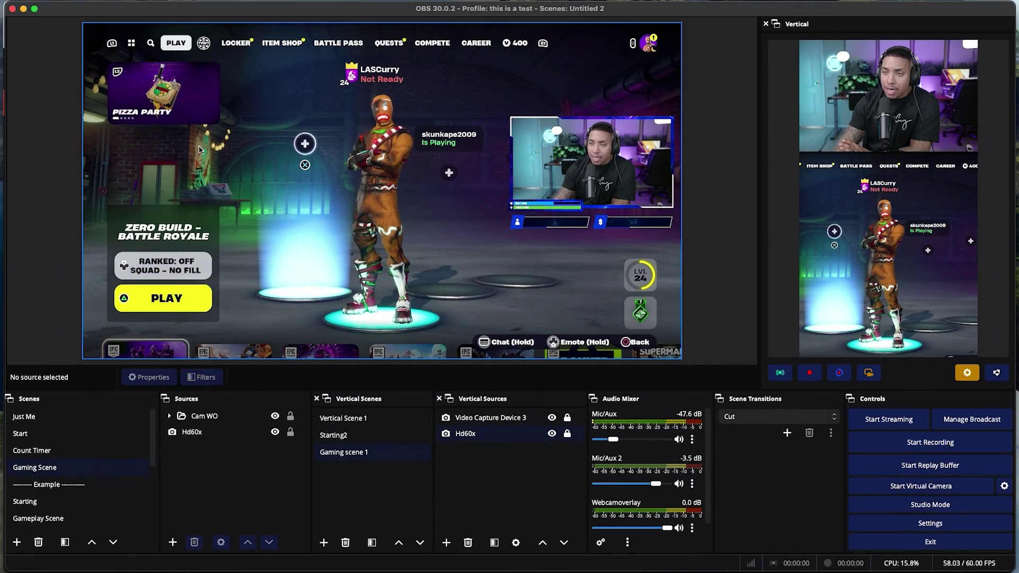